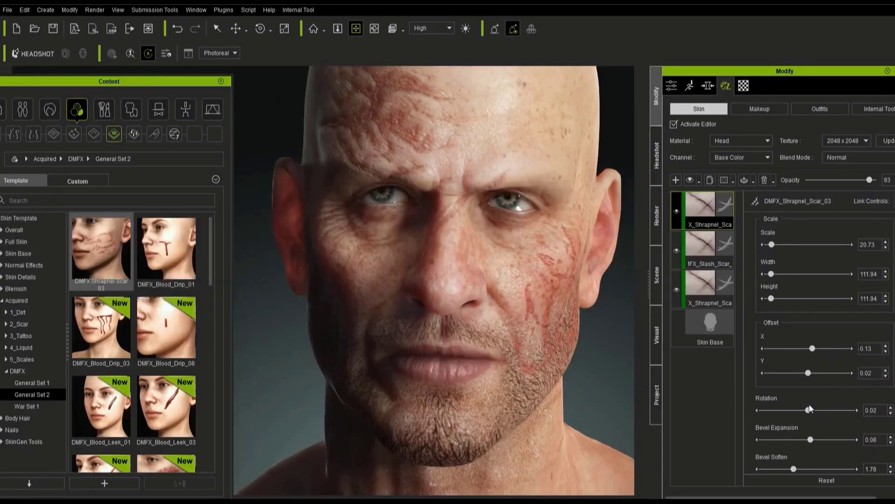
# - Adjust the vertical offset of the DMFX_Shrapnel_Scar_03 layer on the head skin
pyautogui.moveTo(810, 371); pyautogui.dragTo(816, 371)
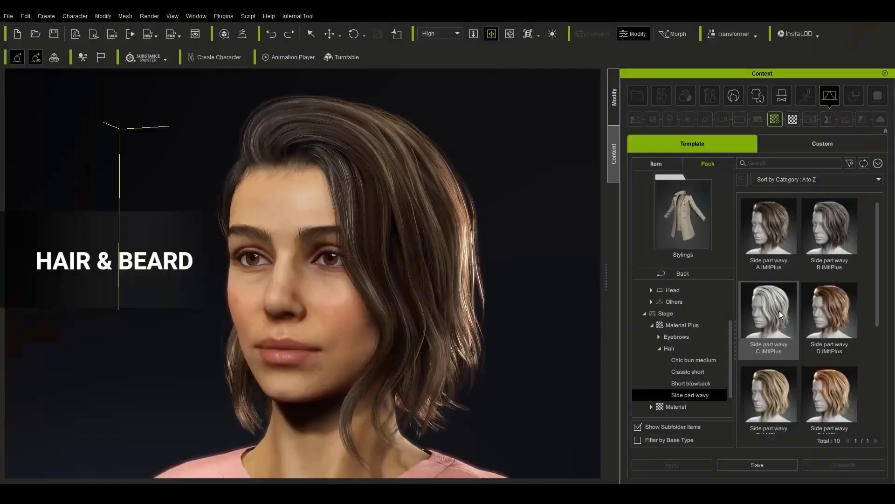
# - Restyle the hair with the Side part wavy C material, a lavender strand color and a higher Fluffy_Bottom_ALL morph
pyautogui.doubleClick(779, 311)
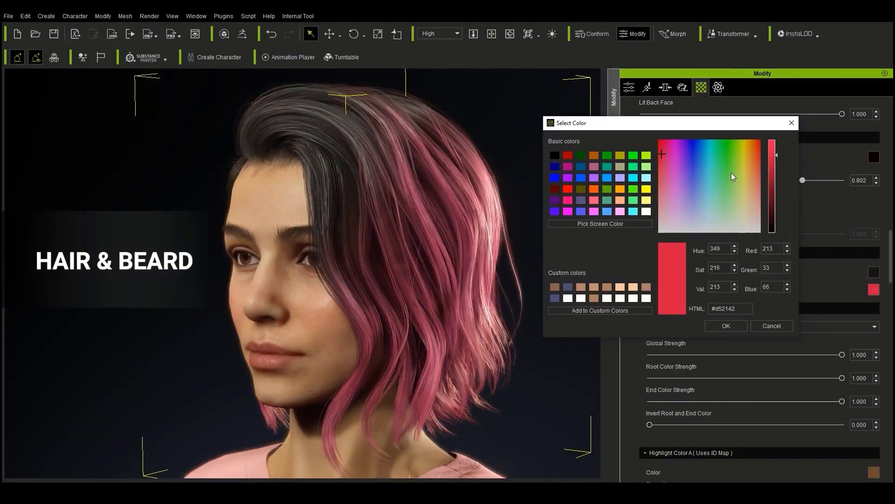
pyautogui.moveTo(732, 172); pyautogui.dragTo(678, 206)
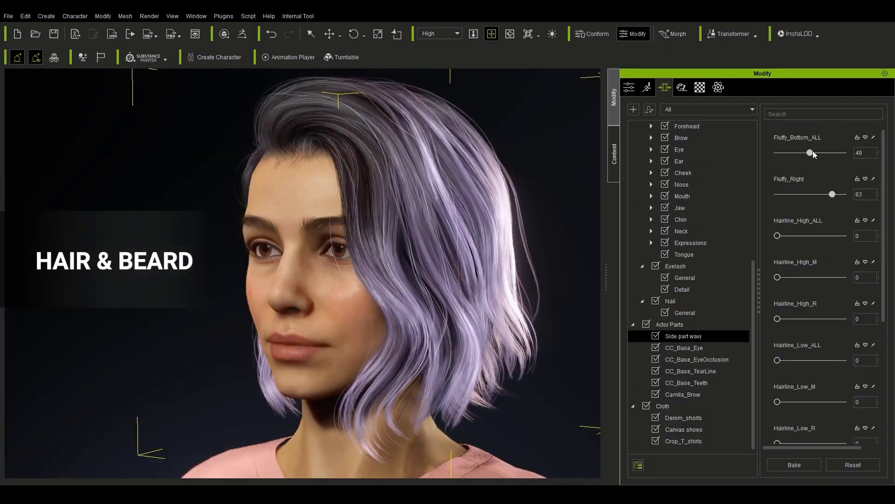
pyautogui.moveTo(813, 150); pyautogui.dragTo(844, 150)
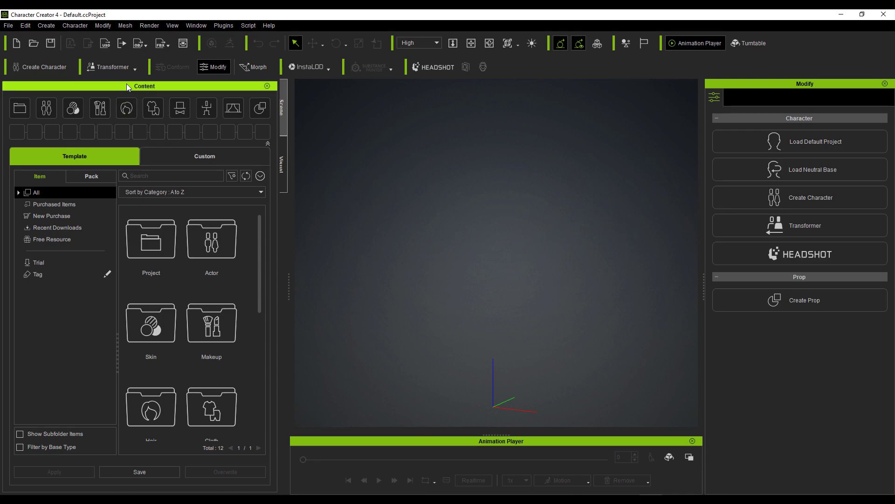
# - Open the preferences and change the navigation preset, choosing iClone first and Blender-2.8 last
pyautogui.click(26, 26)
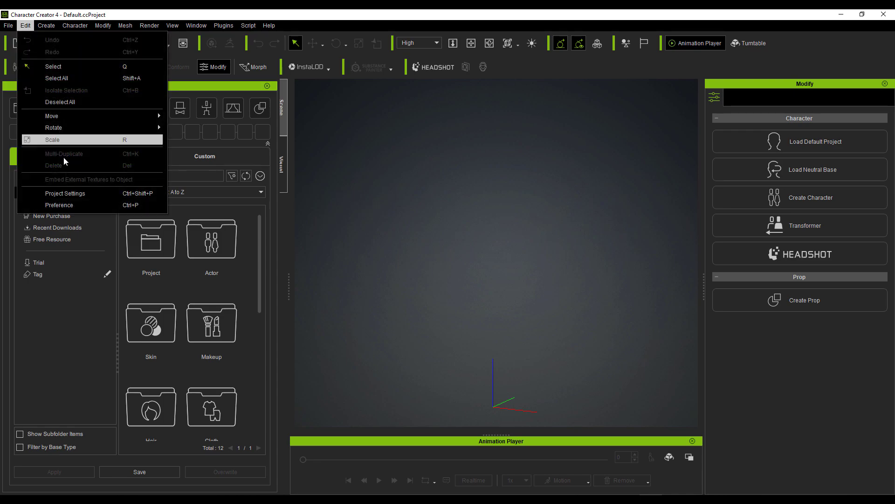
pyautogui.click(66, 206)
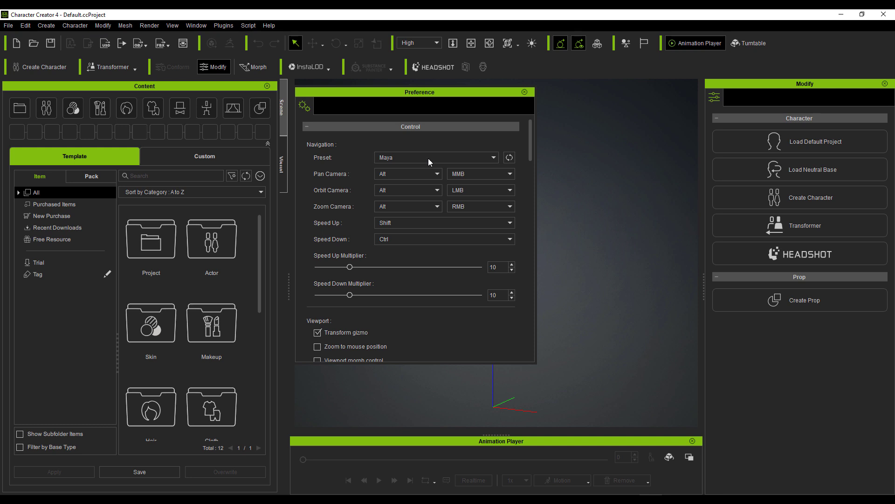
pyautogui.click(474, 157)
pyautogui.click(410, 159)
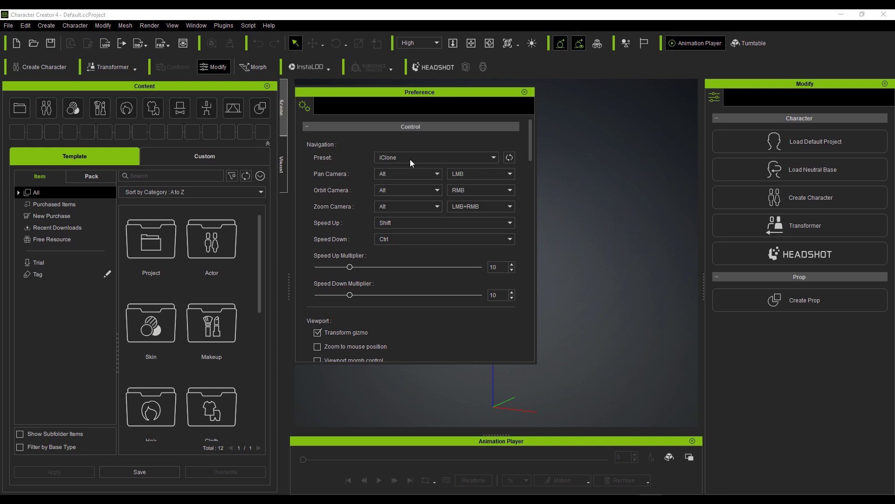
pyautogui.click(429, 158)
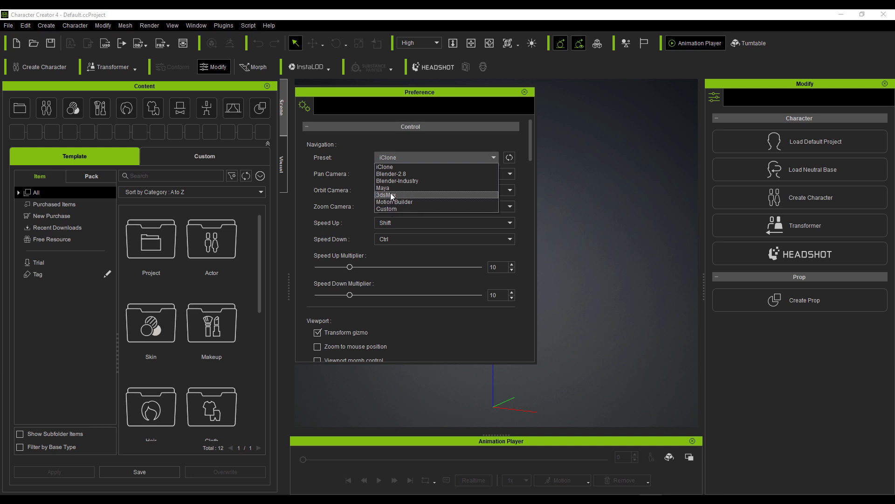
pyautogui.click(408, 175)
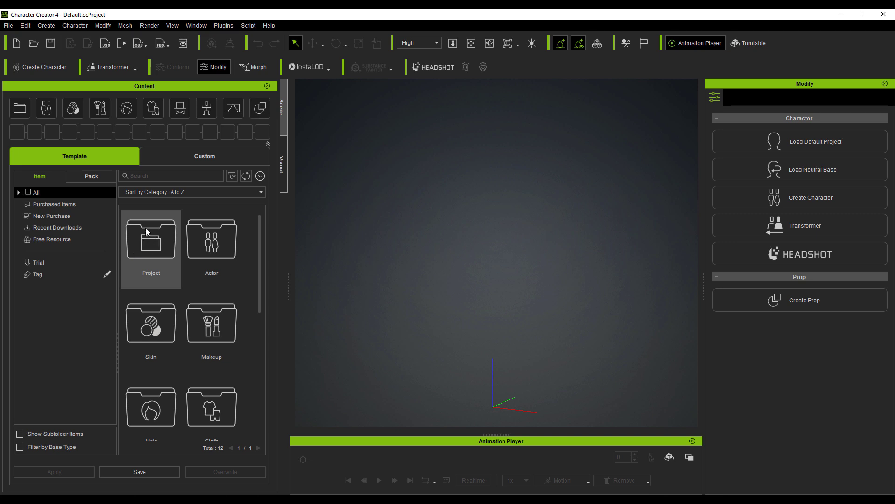
# - Load the Neutral_F character from the Base folder of the actor character templates into the scene
pyautogui.click(20, 192)
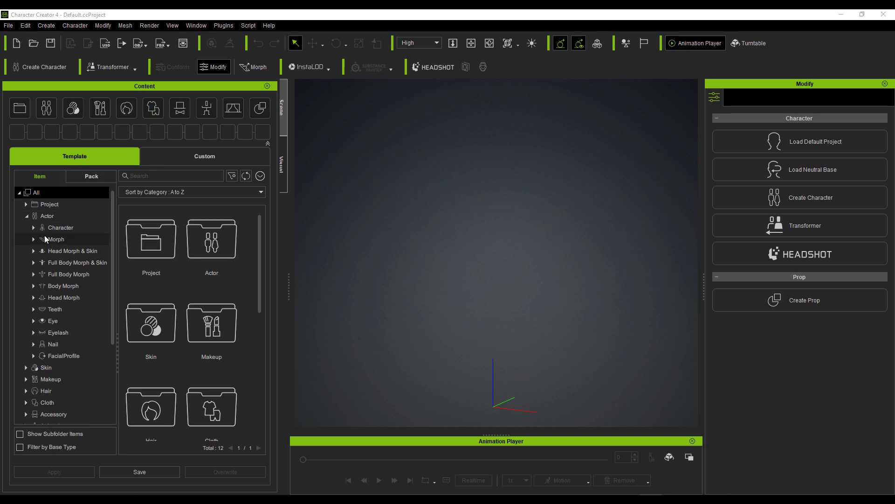
pyautogui.click(48, 215)
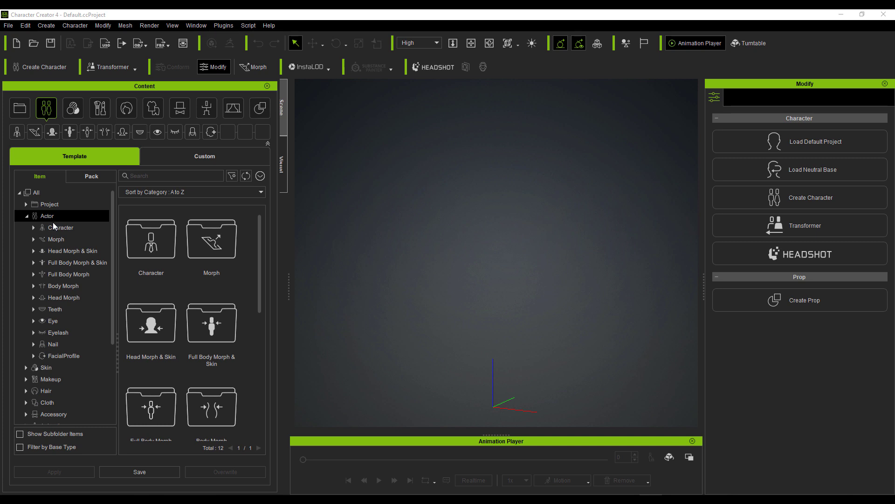
pyautogui.click(66, 228)
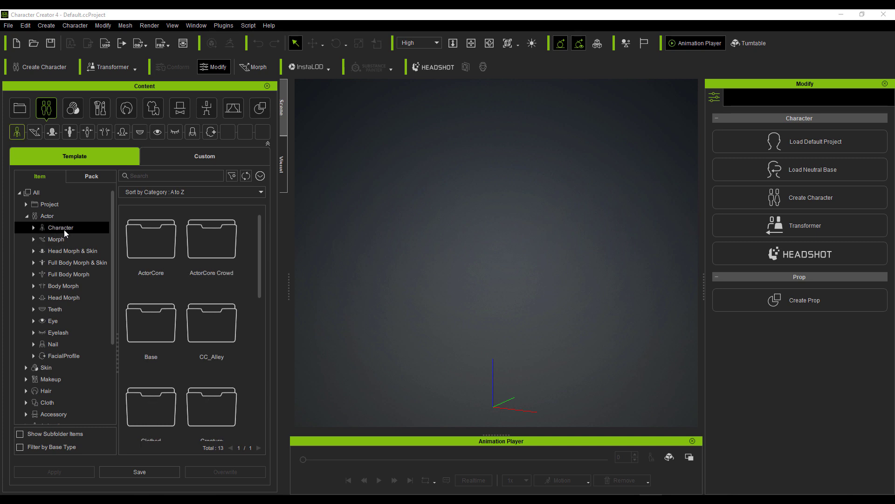
pyautogui.doubleClick(144, 321)
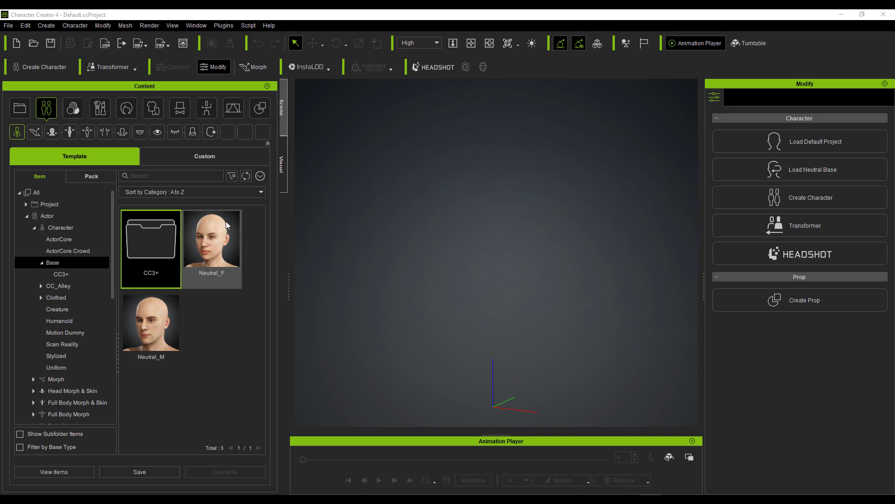
pyautogui.click(64, 229)
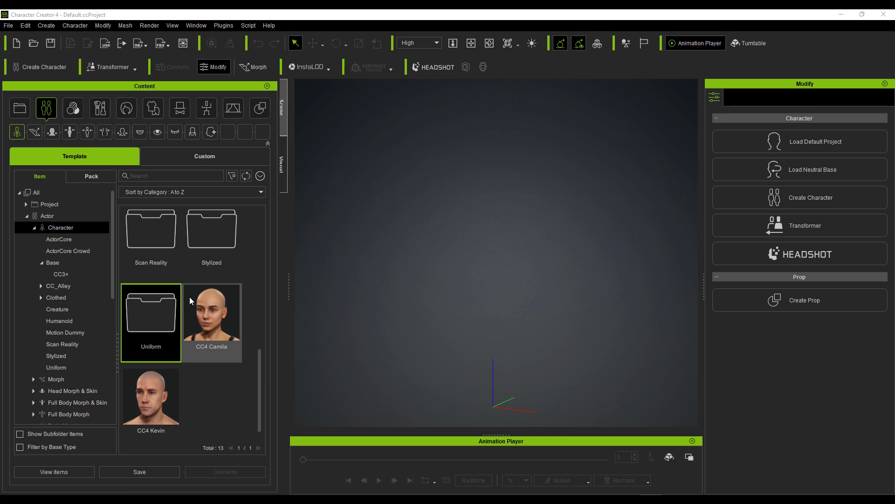
pyautogui.click(58, 263)
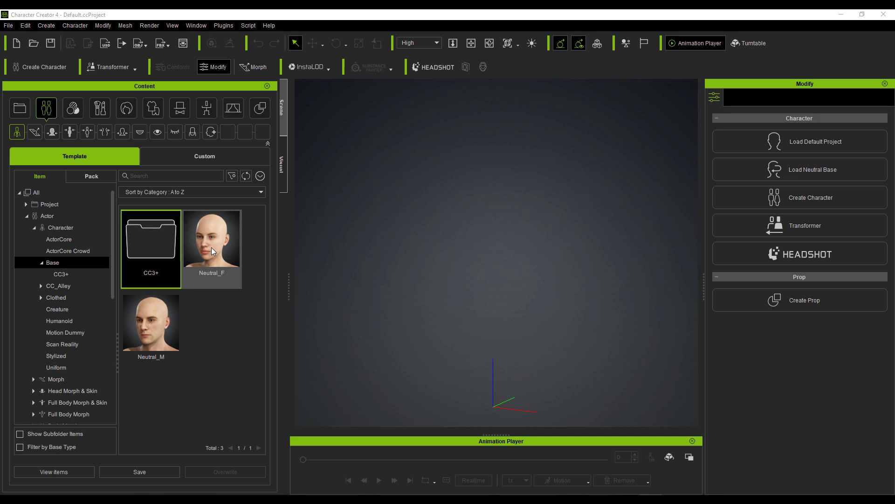
pyautogui.moveTo(207, 247); pyautogui.dragTo(514, 292)
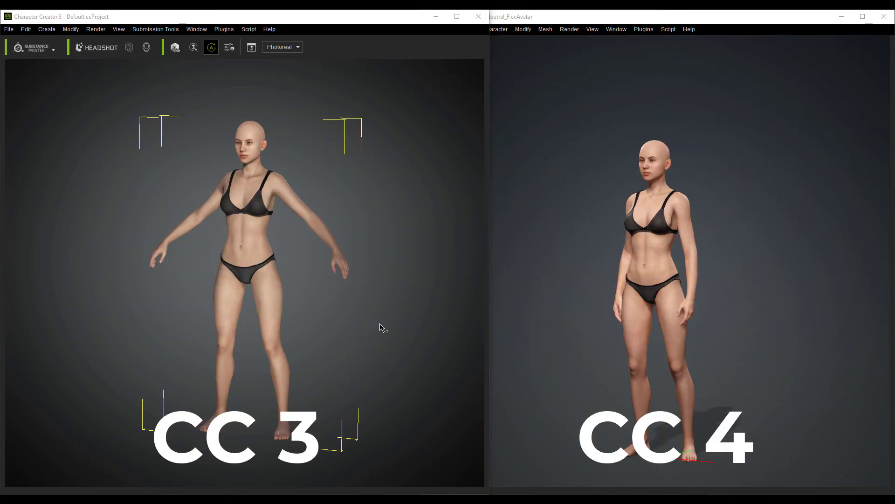
# - Compare the neutral female figures side by side in Character Creator 3 and Character Creator 4, framing both at a similar size
pyautogui.scroll(-2, 304, 272)
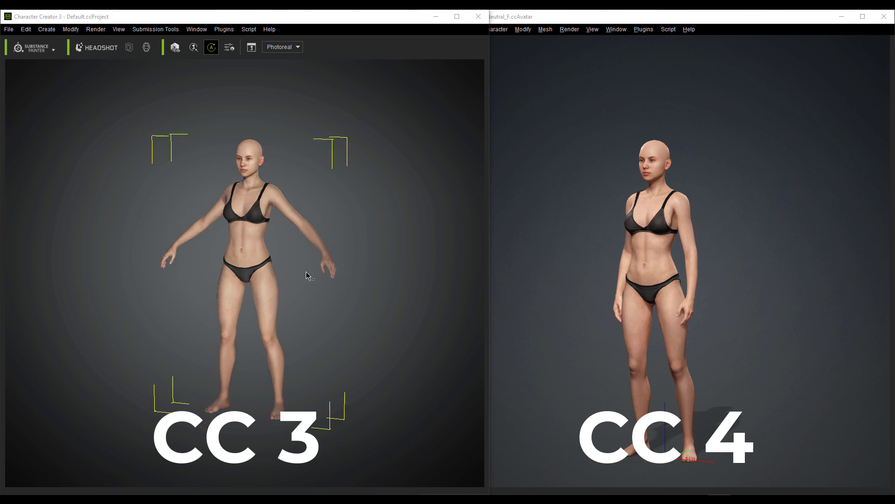
pyautogui.scroll(-2, 306, 273)
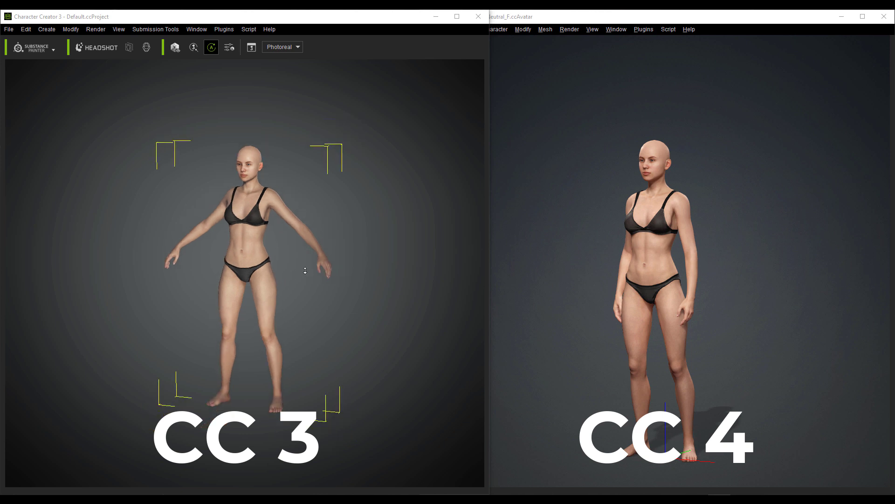
pyautogui.moveTo(314, 310); pyautogui.dragTo(380, 293, button='right')
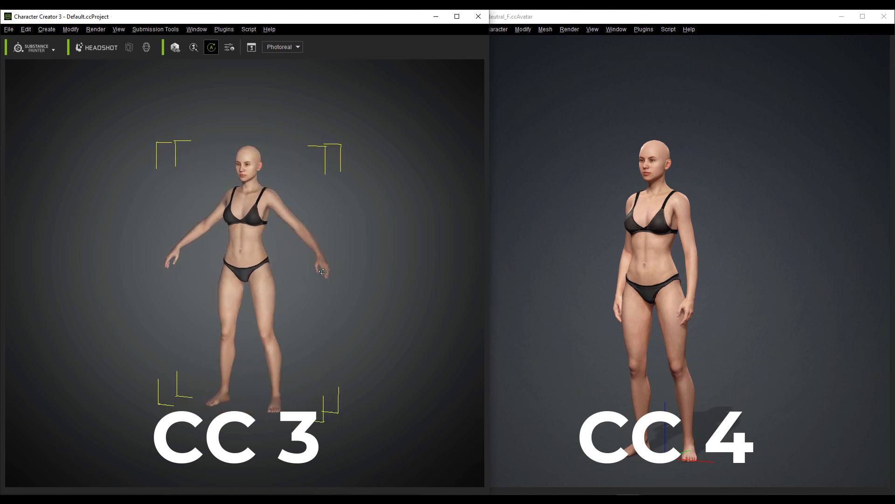
pyautogui.moveTo(718, 254); pyautogui.dragTo(688, 230, button='right')
pyautogui.scroll(2, 688, 231)
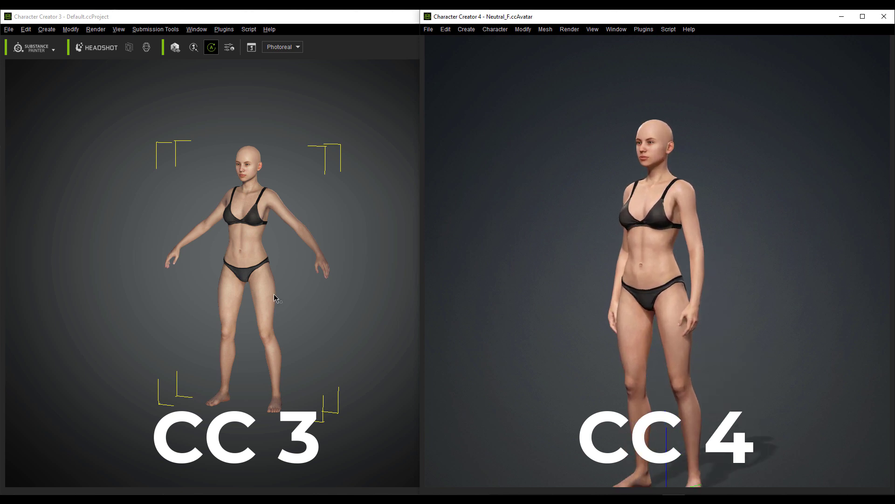
pyautogui.click(289, 298)
pyautogui.scroll(2, 288, 290)
pyautogui.scroll(1, 296, 253)
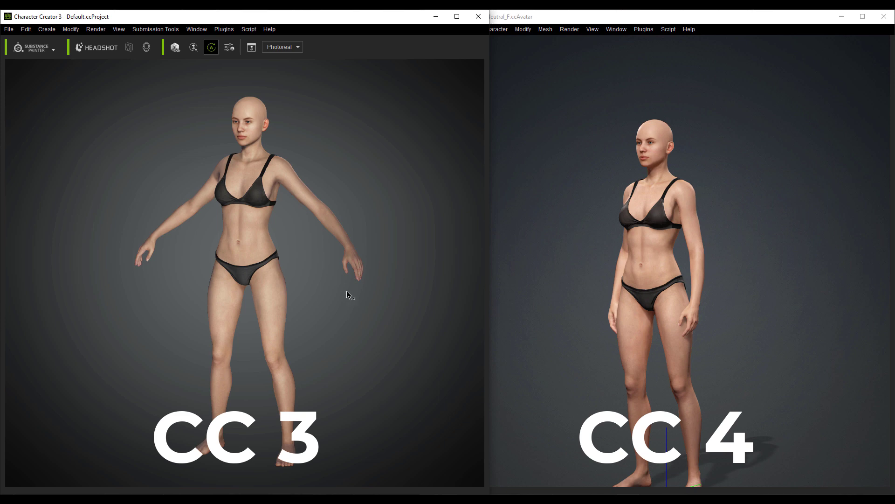
pyautogui.moveTo(348, 293); pyautogui.dragTo(298, 294, button='right')
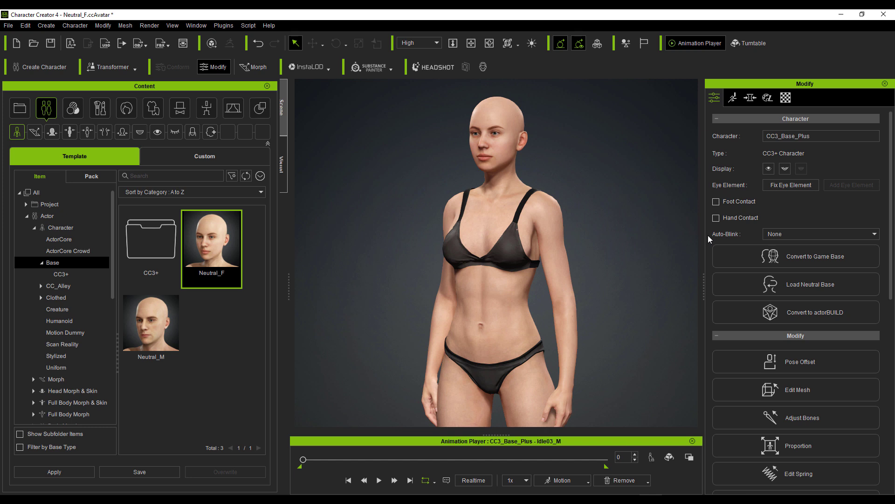
# - Convert the neutral female character to actorBUILD and accept the skin weight override
pyautogui.click(780, 317)
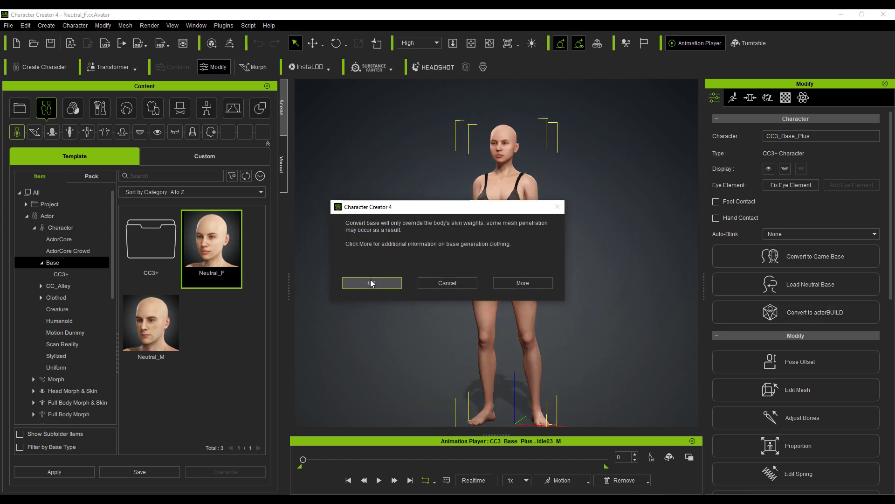
pyautogui.click(372, 282)
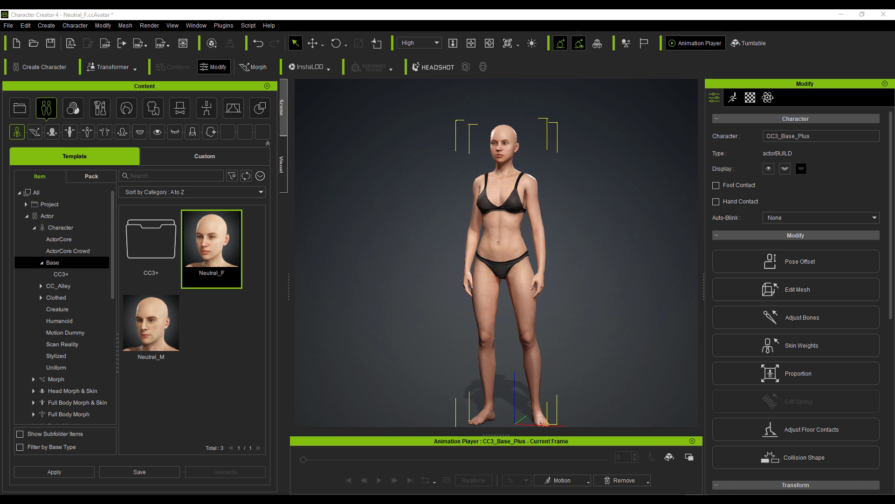
# - Examine the converted character's head mesh, face and body up close from several angles
pyautogui.scroll(5, 591, 219)
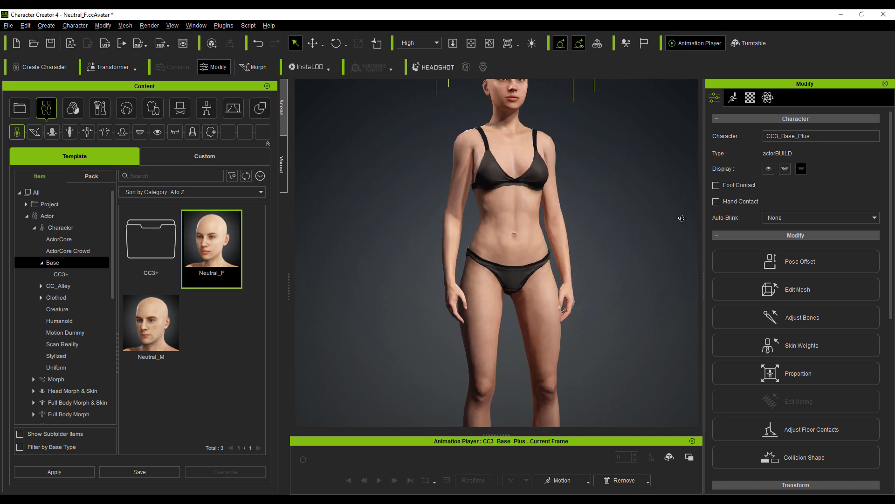
pyautogui.scroll(10, 607, 154)
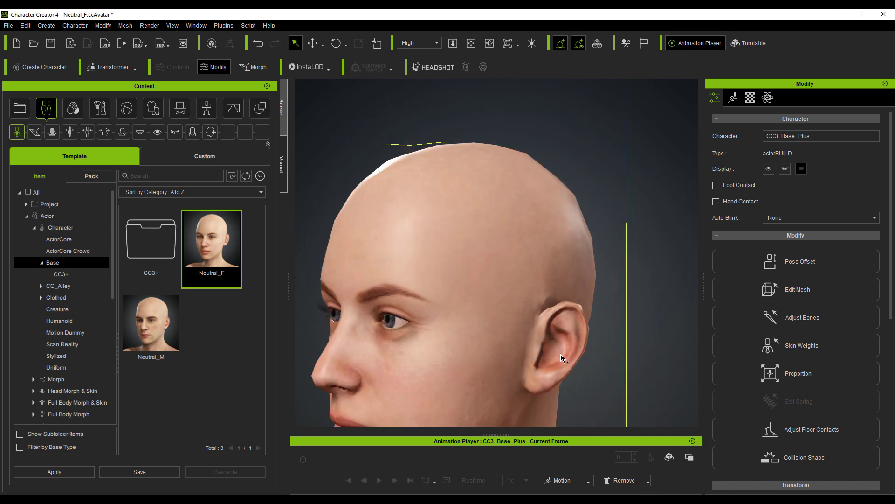
pyautogui.scroll(-5, 760, 321)
pyautogui.scroll(7, 759, 321)
pyautogui.press('f')
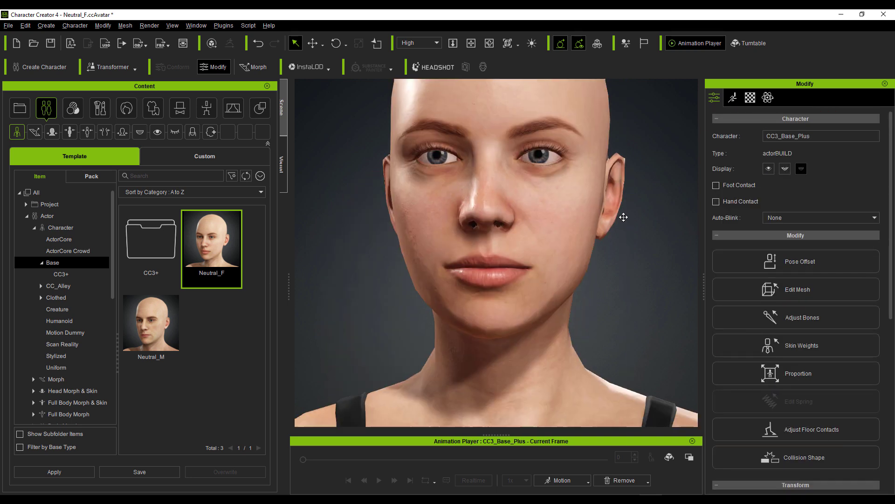
pyautogui.scroll(-3, 617, 197)
pyautogui.moveTo(618, 197); pyautogui.dragTo(534, 308, button='right')
# - Apply the female Idle01_F motion to the converted character
pyautogui.rightClick(533, 308)
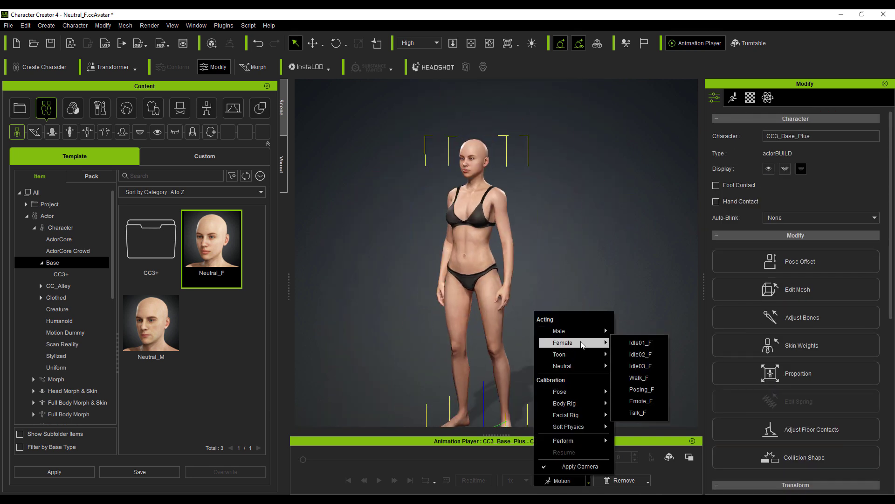
pyautogui.click(635, 343)
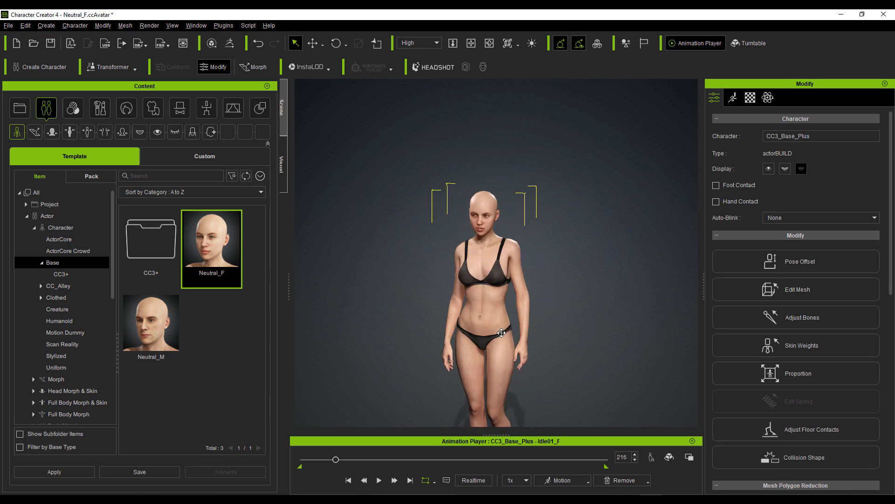
pyautogui.scroll(5, 574, 279)
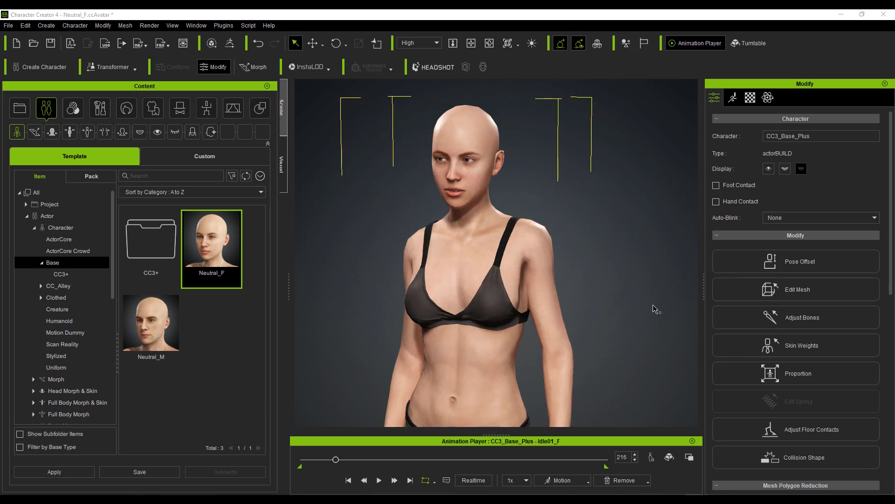
pyautogui.scroll(-5, 814, 222)
pyautogui.click(814, 251)
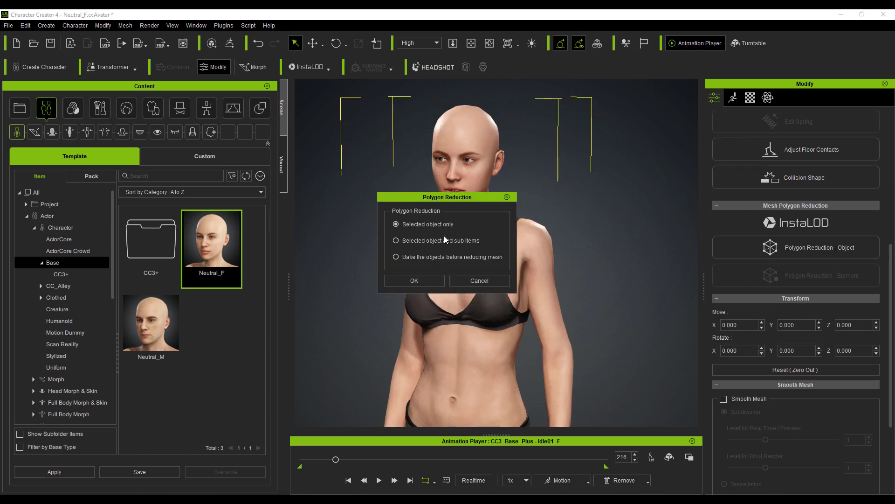
pyautogui.click(492, 281)
# - Reduce the converted character's polygons by percentage to 50.00, processing the selected object only
pyautogui.scroll(5, 509, 350)
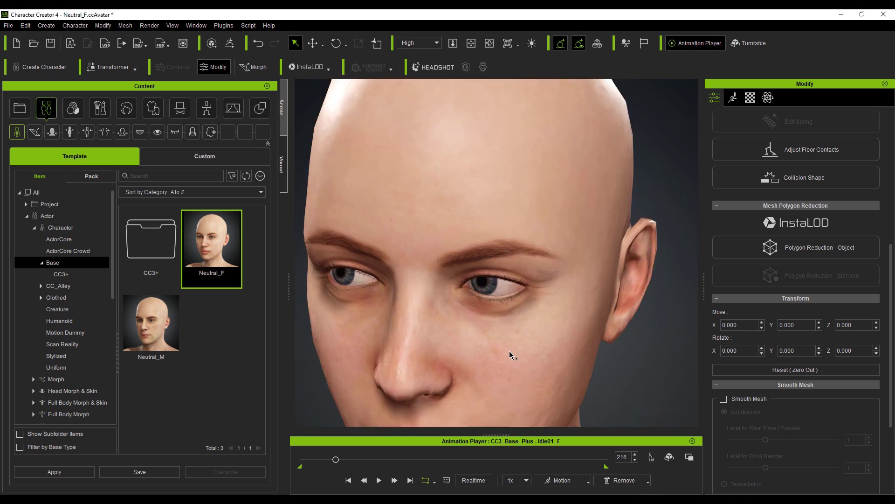
pyautogui.scroll(-5, 532, 232)
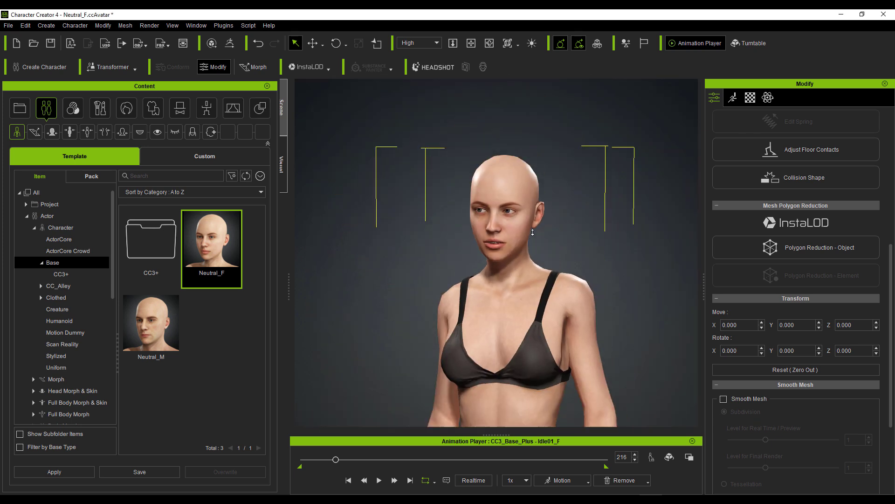
pyautogui.scroll(-2, 532, 232)
pyautogui.click(786, 255)
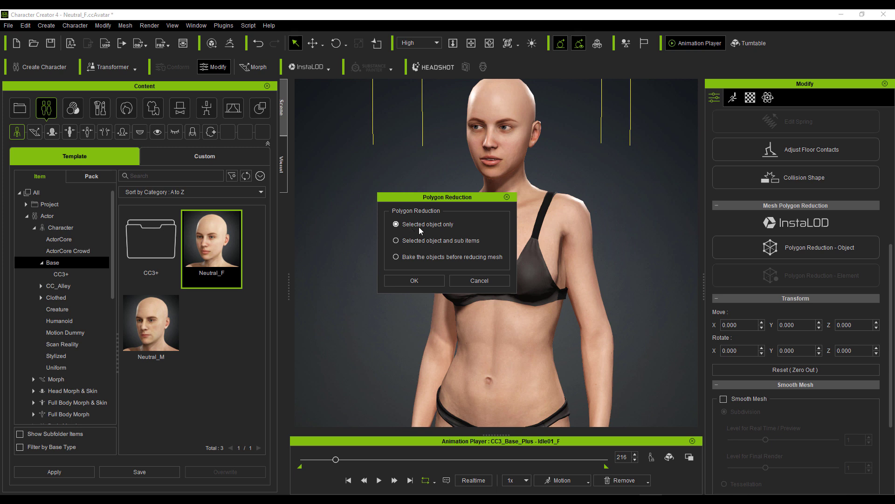
pyautogui.click(419, 281)
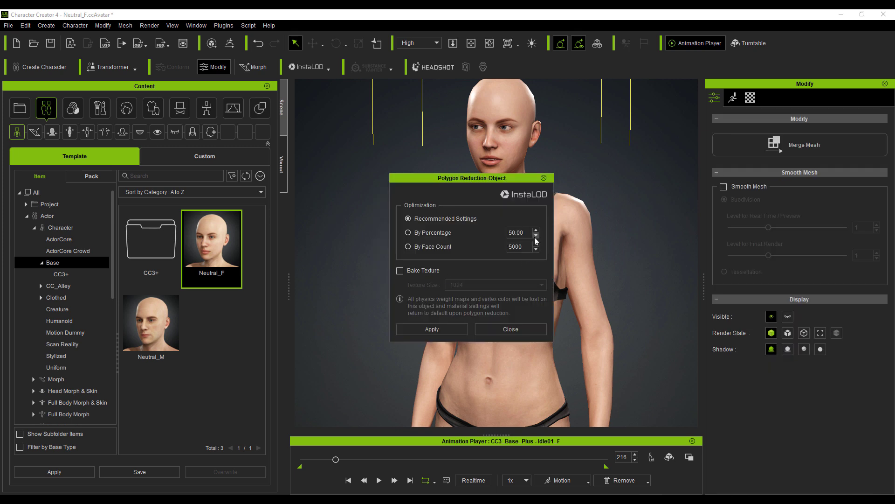
pyautogui.click(432, 329)
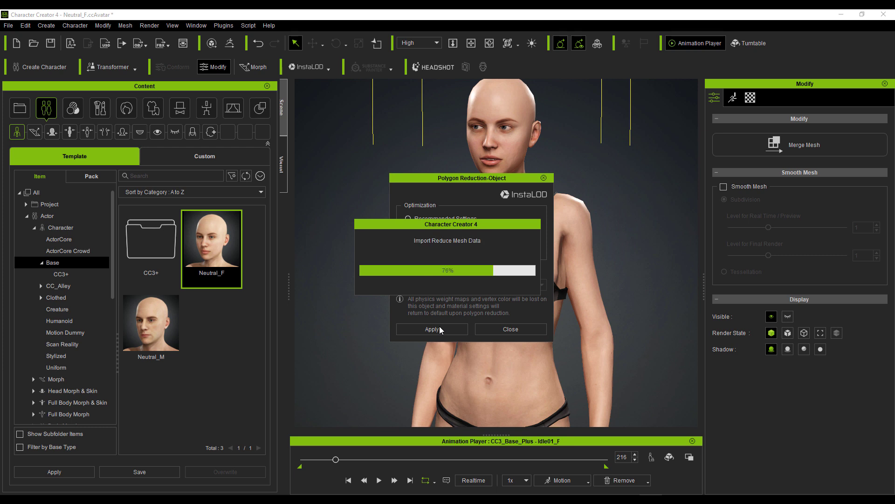
pyautogui.moveTo(479, 178); pyautogui.dragTo(321, 178)
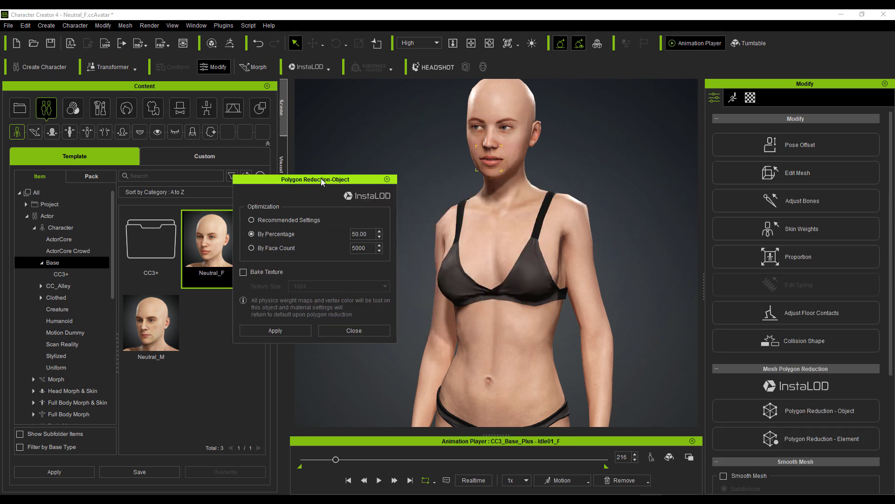
# - Run a second polygon reduction at 50.00 percent on the whole character, again for the selected object only
pyautogui.click(570, 216)
pyautogui.scroll(-2, 807, 401)
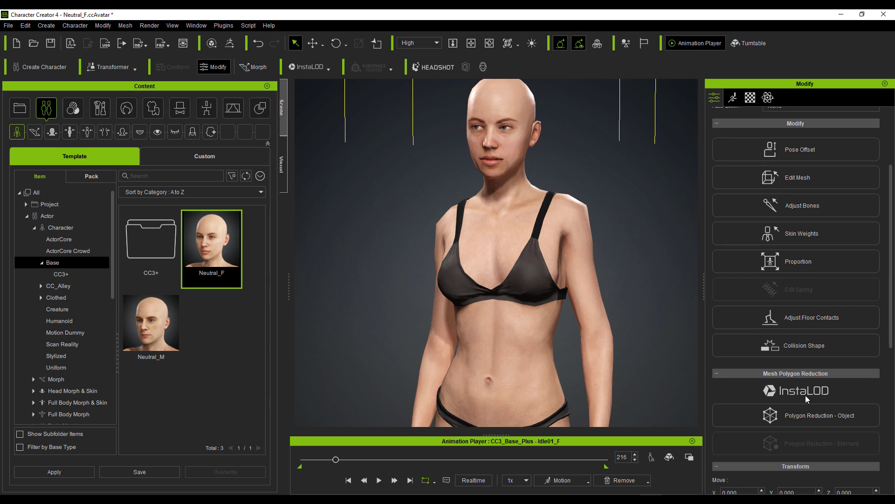
pyautogui.click(807, 414)
pyautogui.click(408, 278)
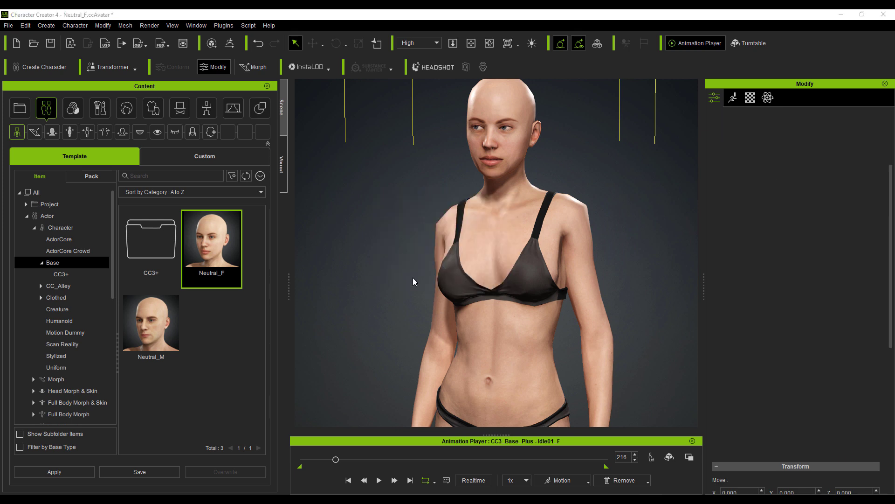
pyautogui.click(294, 332)
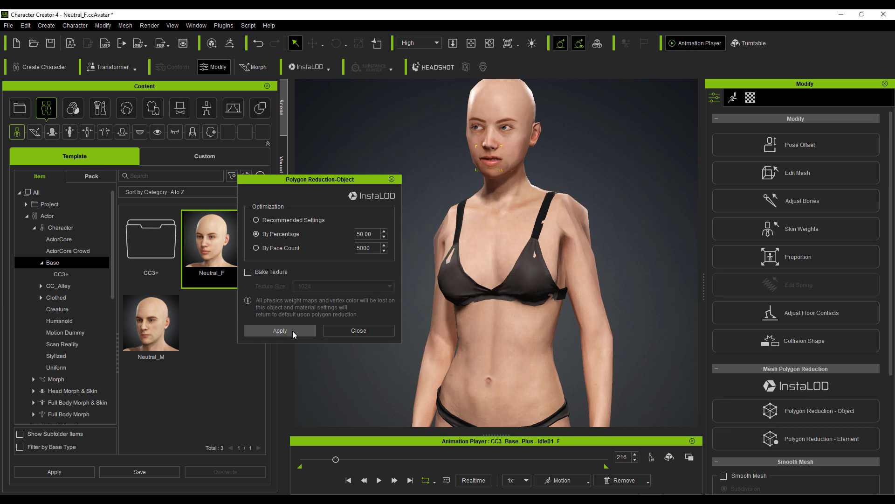
pyautogui.click(359, 330)
# - Preview the idle motion on the reduced character, and replace it with the female Walk_F motion and play that
pyautogui.click(378, 479)
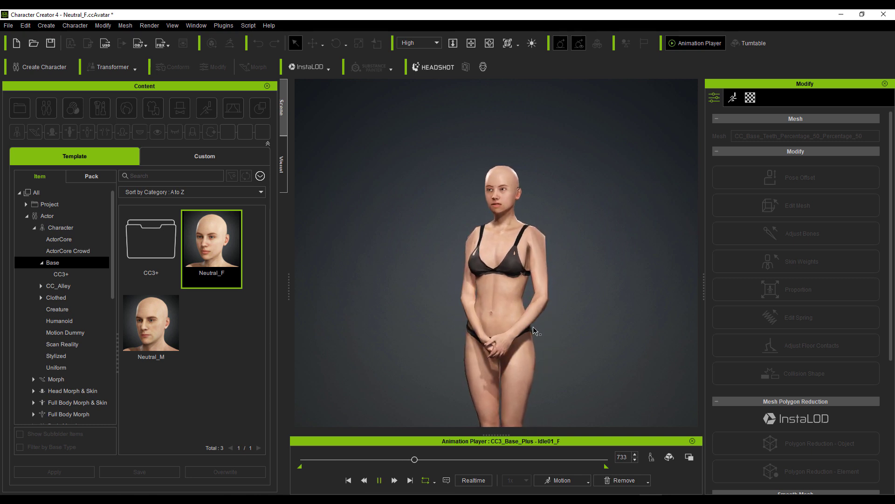
pyautogui.click(379, 480)
pyautogui.click(572, 480)
pyautogui.moveTo(573, 343)
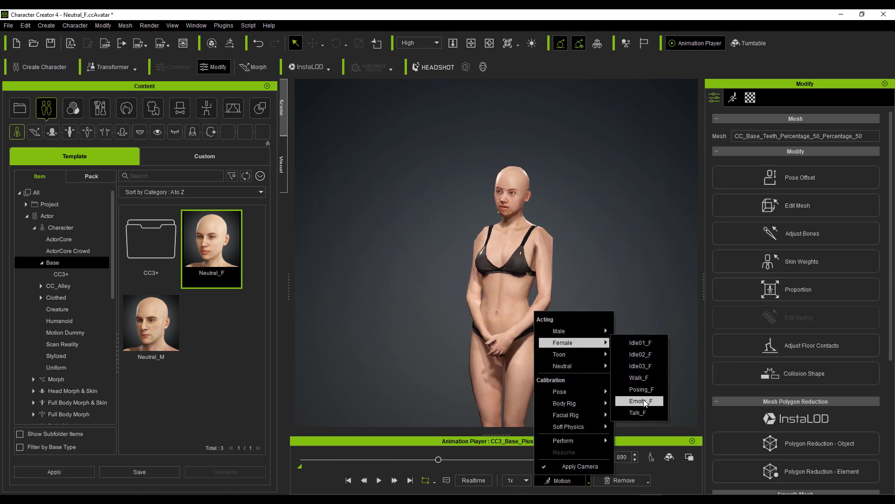
pyautogui.click(639, 377)
pyautogui.click(379, 479)
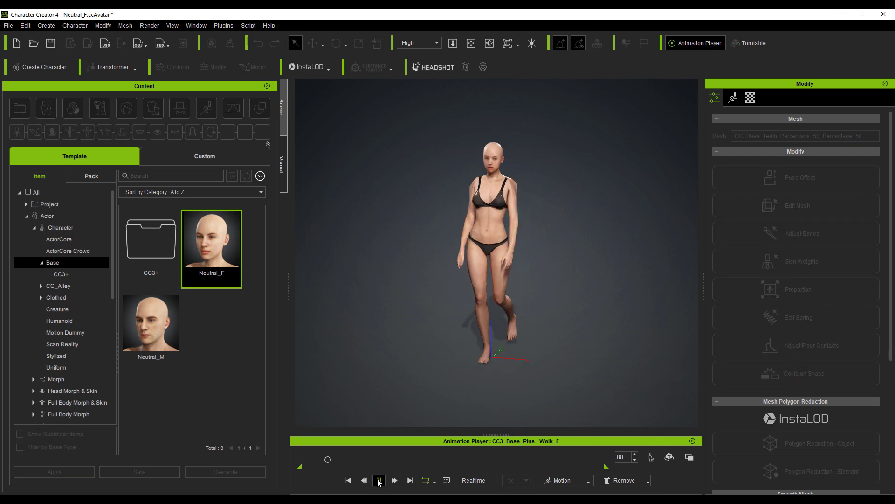
pyautogui.click(379, 480)
# - Enable Smooth Mesh subdivision on the whole character with level 2 for both preview and final render
pyautogui.click(486, 249)
pyautogui.scroll(-3, 784, 343)
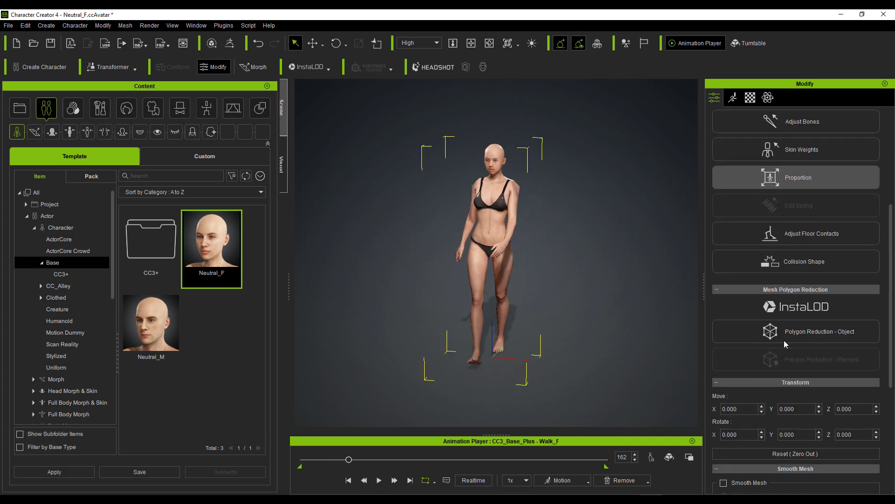
pyautogui.scroll(-3, 785, 340)
pyautogui.click(724, 315)
pyautogui.moveTo(766, 355); pyautogui.dragTo(791, 358)
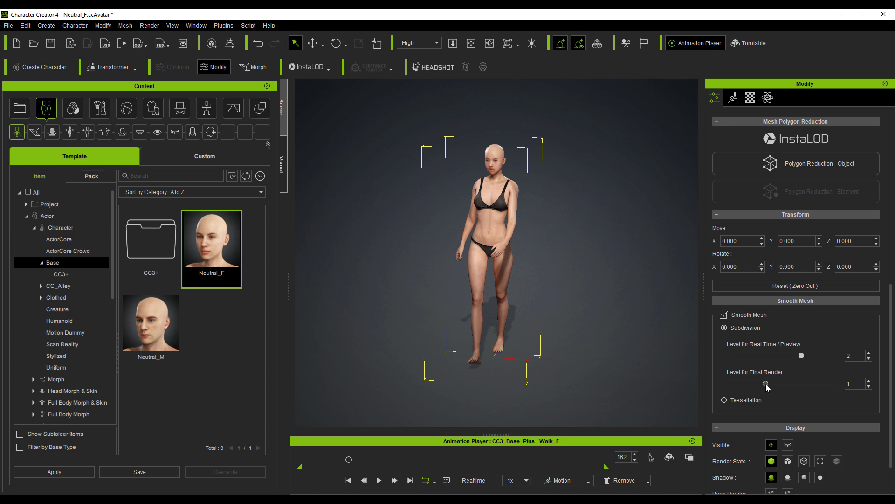
# - Play the Walk_F motion on the smoothed character and examine how the body deforms
pyautogui.click(489, 43)
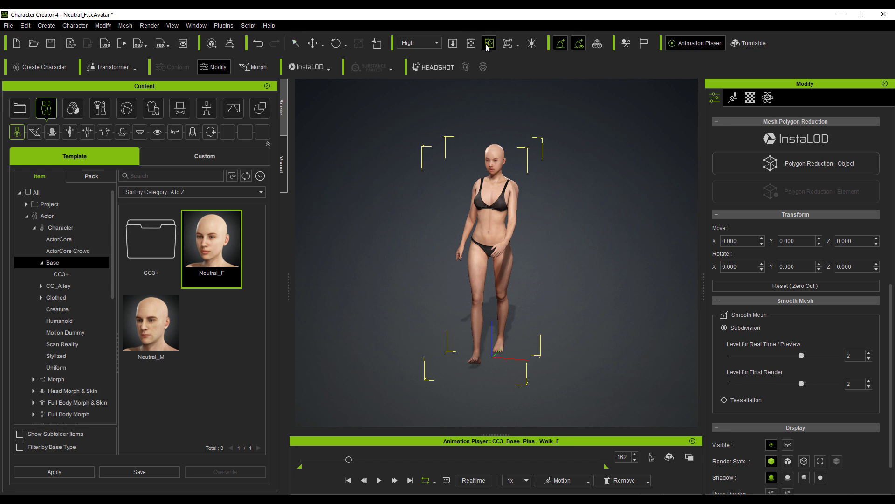
pyautogui.moveTo(495, 308); pyautogui.dragTo(542, 319)
pyautogui.press('space')
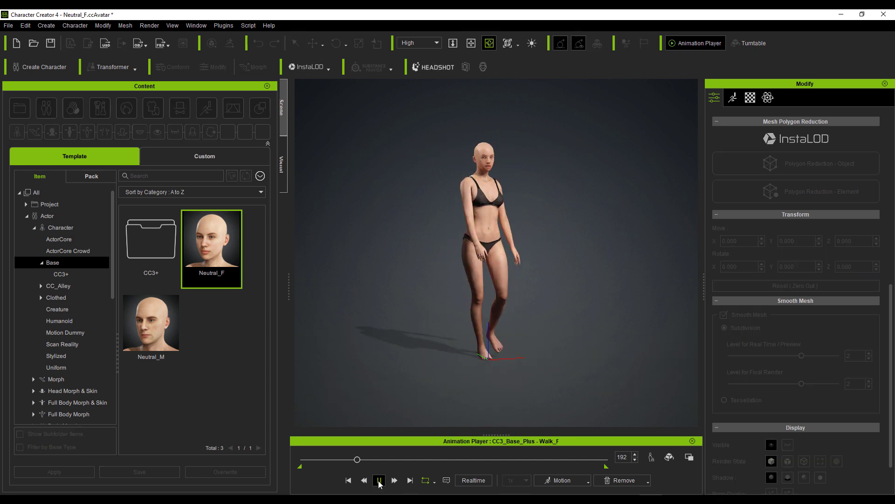
pyautogui.click(379, 480)
pyautogui.click(379, 480)
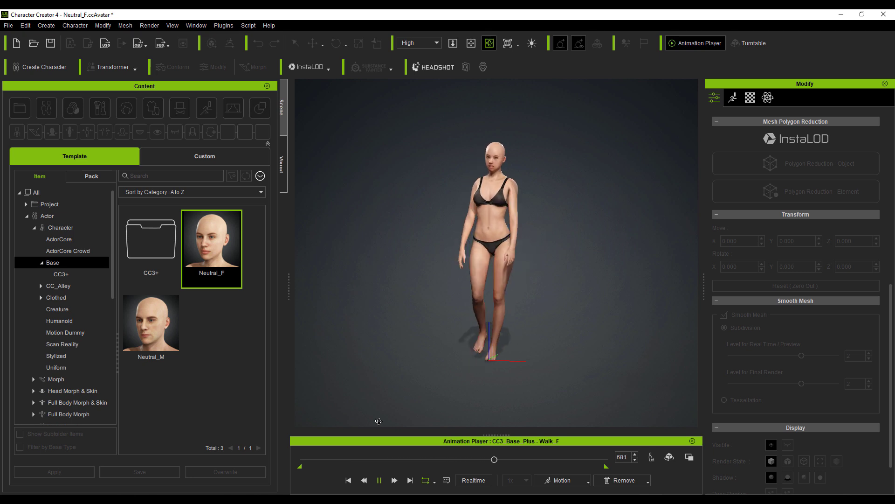
pyautogui.click(379, 480)
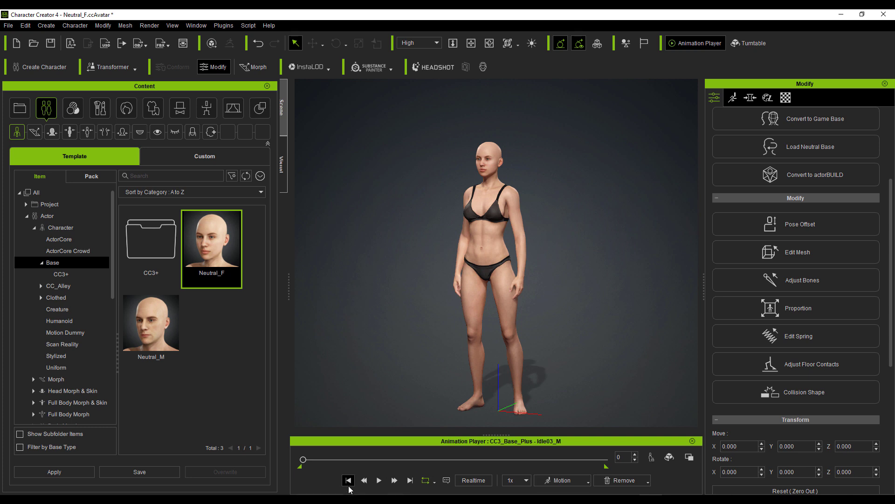
# - Play the Idle03_M motion on the neutral female character and scrub back to about frame 561
pyautogui.click(378, 480)
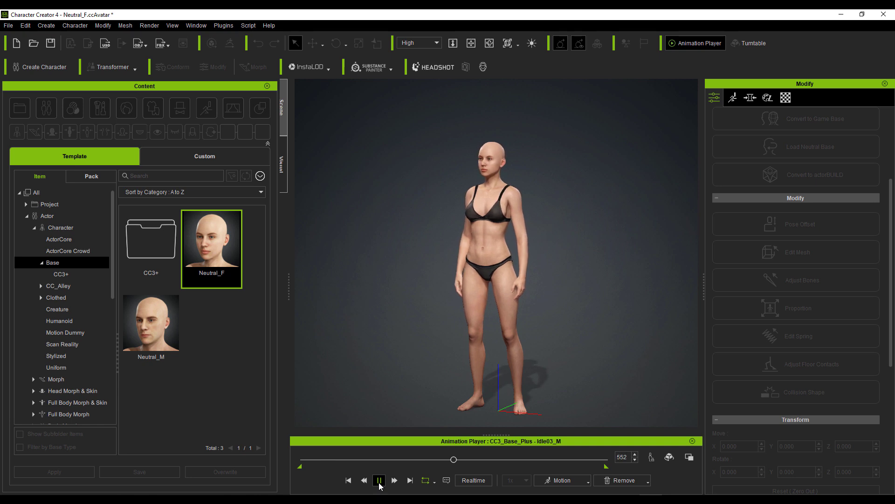
pyautogui.click(379, 483)
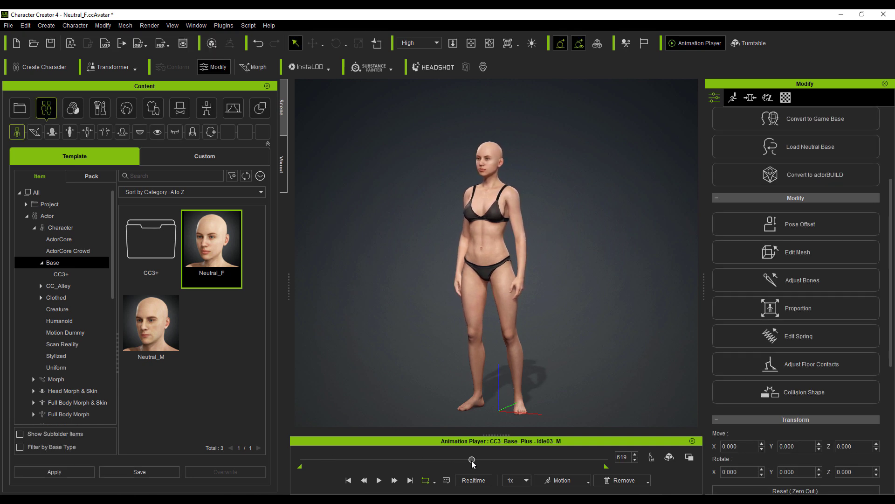
pyautogui.moveTo(472, 461)
pyautogui.mouseDown()
pyautogui.moveTo(574, 461)
pyautogui.moveTo(354, 459)
pyautogui.moveTo(456, 460)
pyautogui.mouseUp()
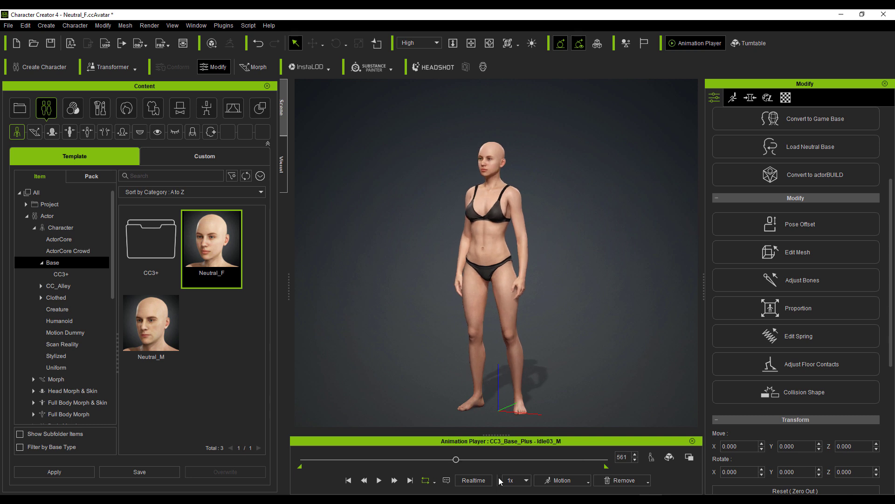
# - Apply the female Walk_F motion to the neutral character and play it
pyautogui.click(588, 482)
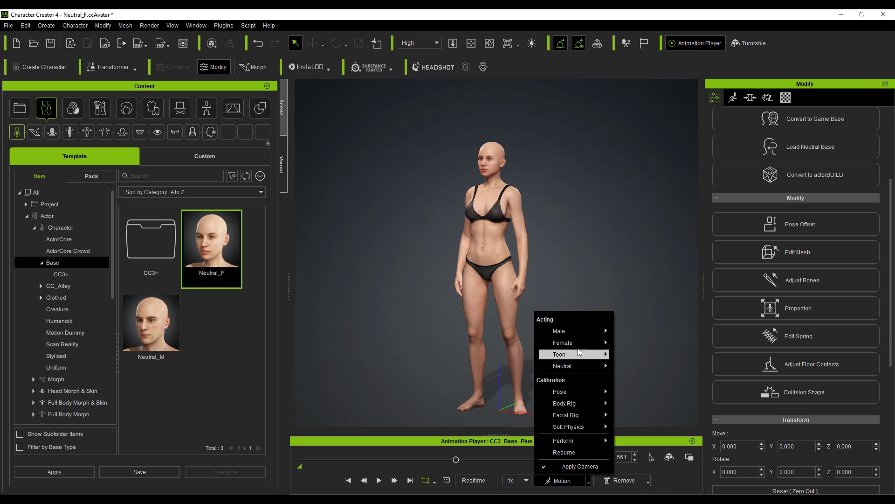
pyautogui.moveTo(581, 337)
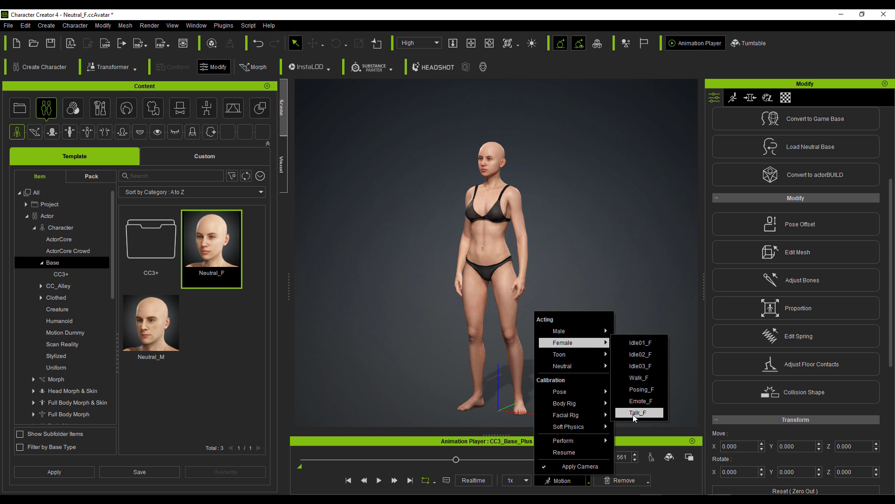
pyautogui.click(642, 379)
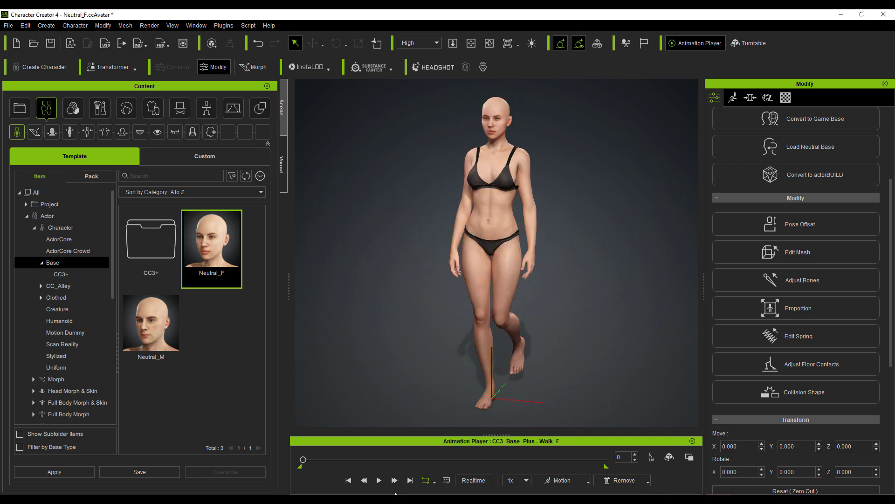
pyautogui.click(379, 480)
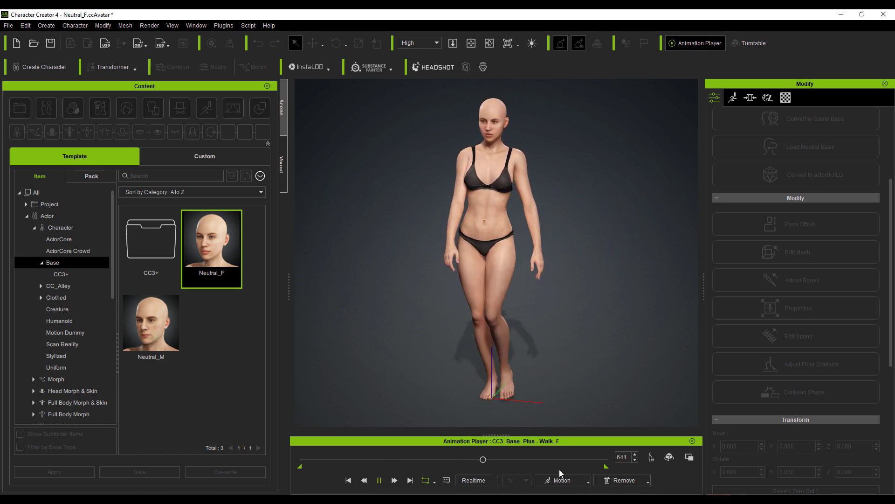
# - Rewind the walk motion to the first frame, activate the turntable for the full project and play it
pyautogui.click(669, 458)
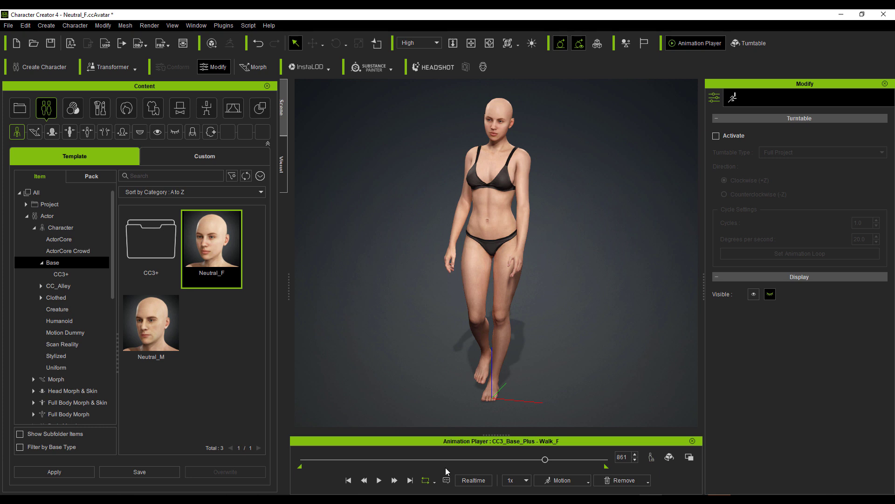
pyautogui.click(348, 480)
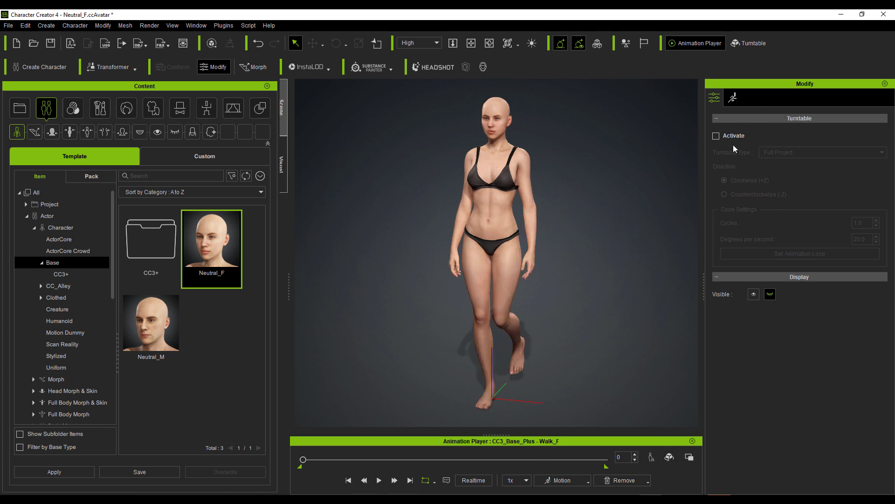
pyautogui.click(716, 136)
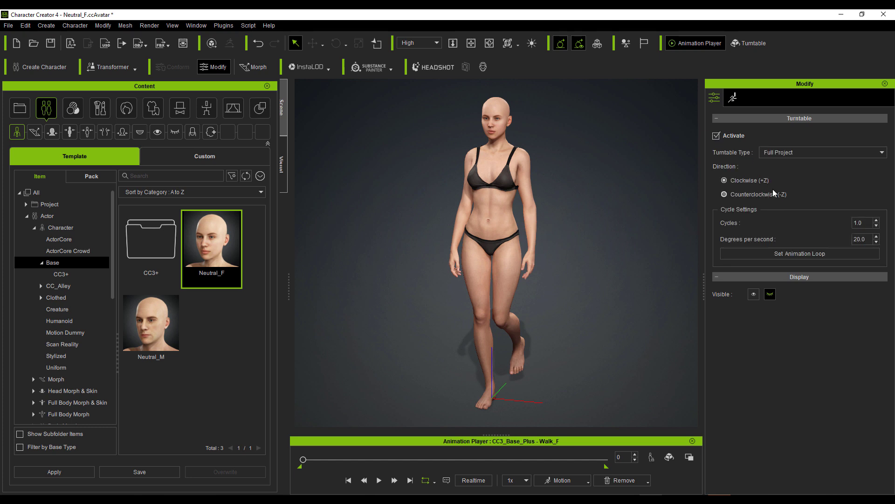
pyautogui.click(379, 480)
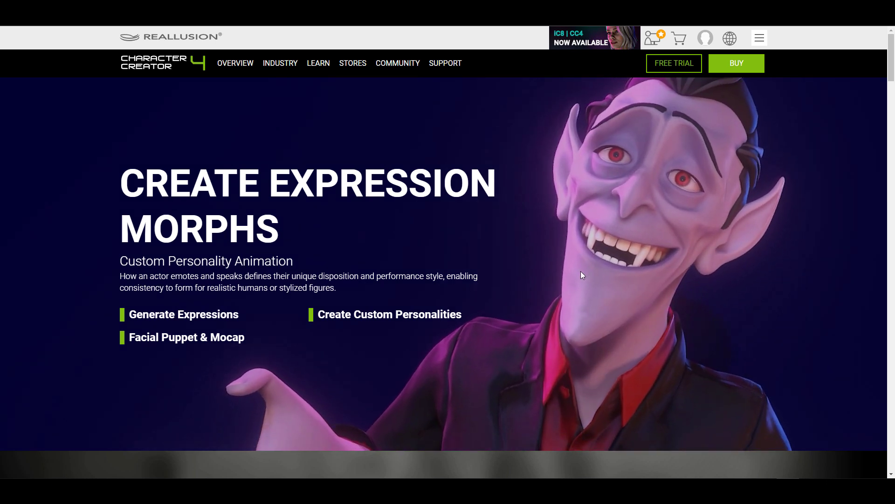
# - Read the Character Creator 4 expression morphs web page, covering expression profiles, facial editing and custom personalities
pyautogui.scroll(-9, 580, 259)
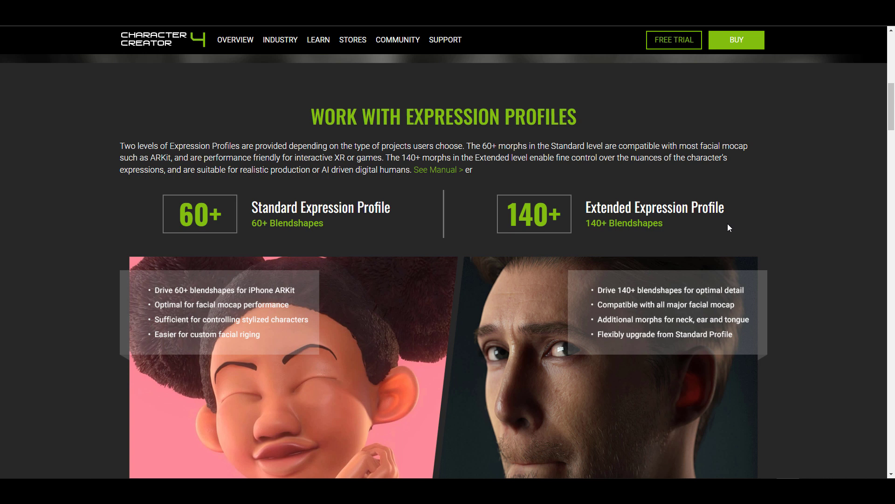
pyautogui.scroll(-8, 778, 218)
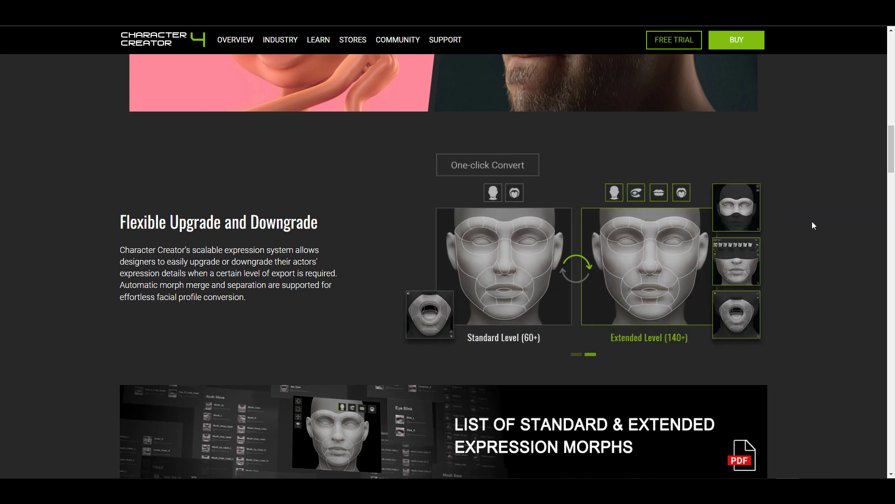
pyautogui.scroll(-8, 813, 222)
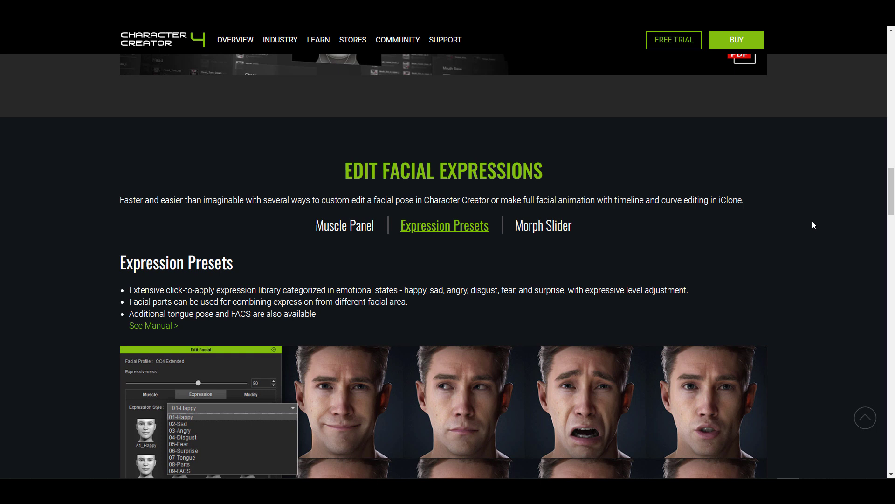
pyautogui.scroll(-12, 747, 226)
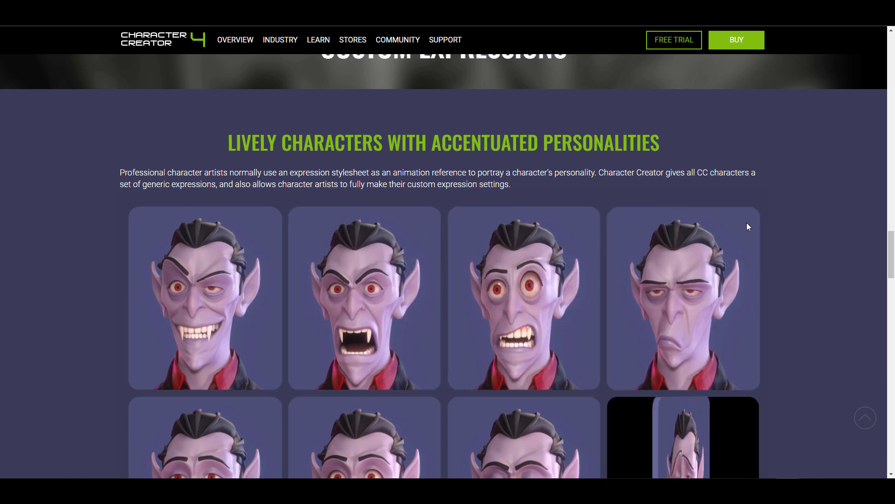
pyautogui.scroll(-3, 748, 227)
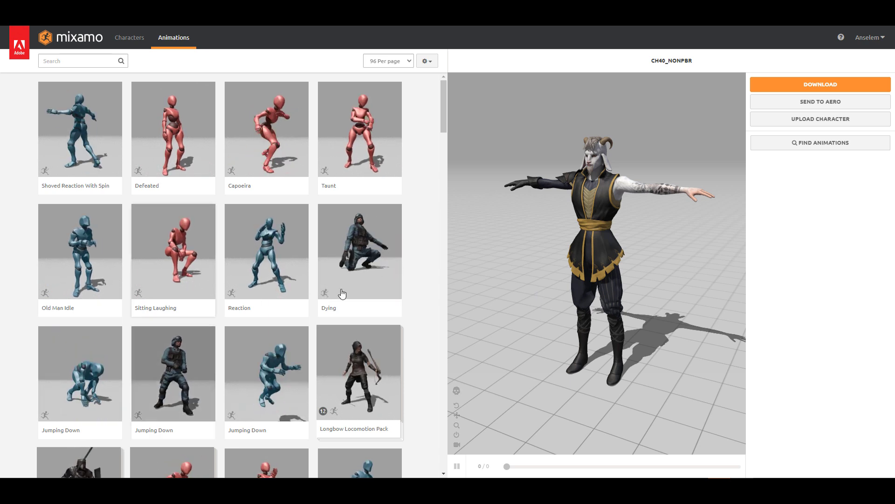
# - Switch to Mixamo and apply the Reaction animation to the horned character
pyautogui.click(269, 252)
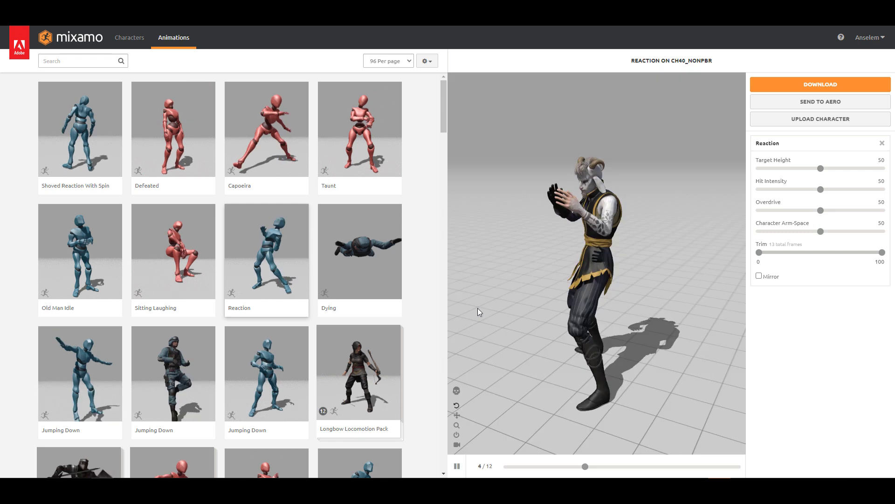
# - Download the Reaction animation from Mixamo in FBX Binary format at 30 frames per second without skin
pyautogui.moveTo(571, 390); pyautogui.dragTo(590, 366)
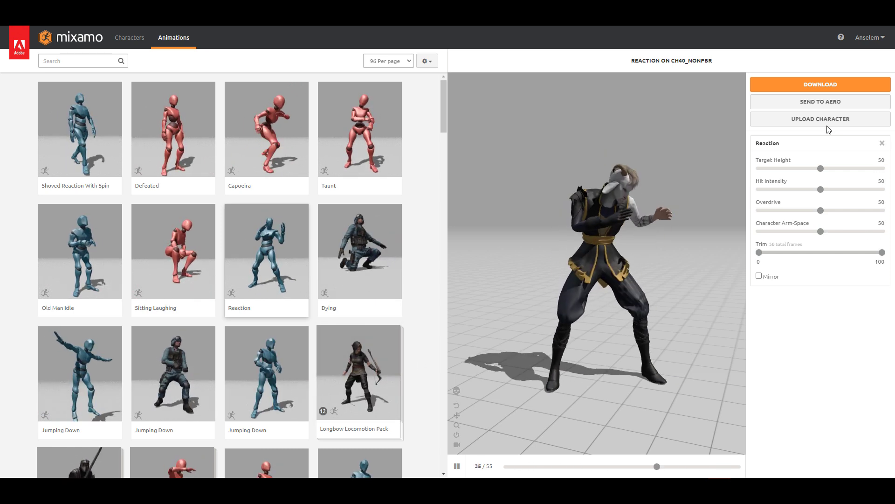
pyautogui.click(820, 86)
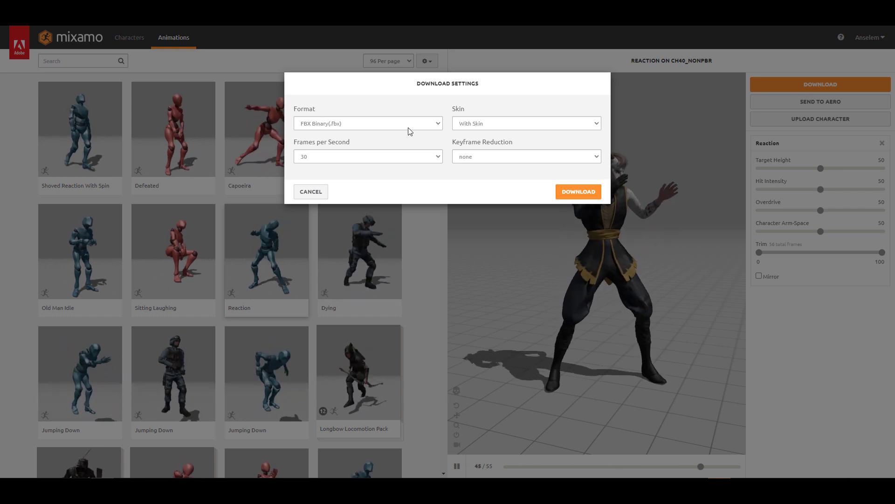
pyautogui.click(475, 123)
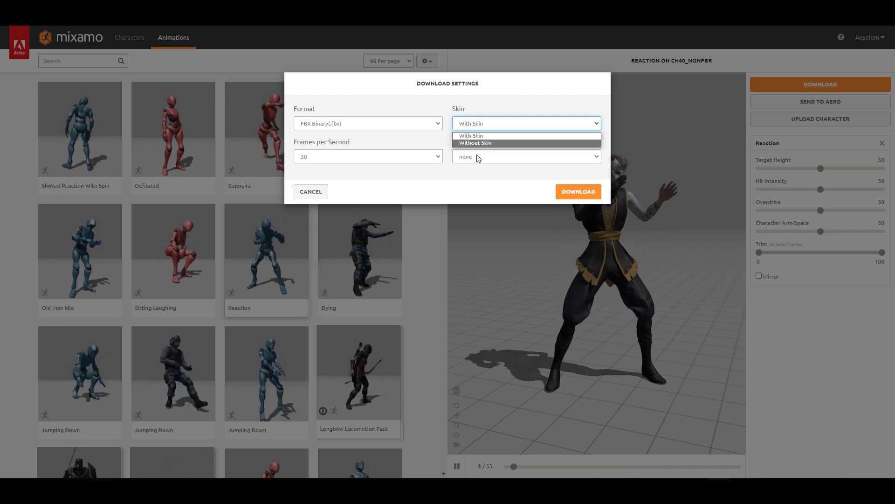
pyautogui.click(476, 144)
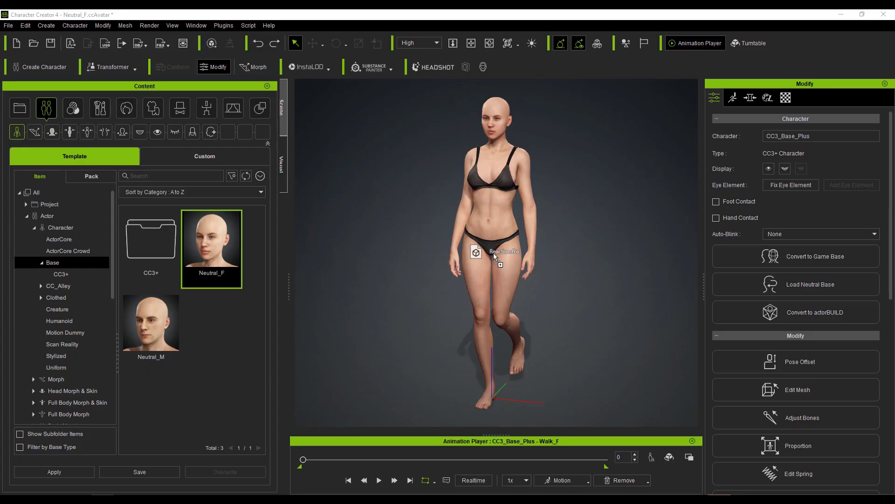
# - Switch to Character Creator 4, import the Reaction FBX onto the neutral female with the Mixamo_ChXXCharacter motion profile, and play it
pyautogui.moveTo(490, 217); pyautogui.dragTo(491, 207)
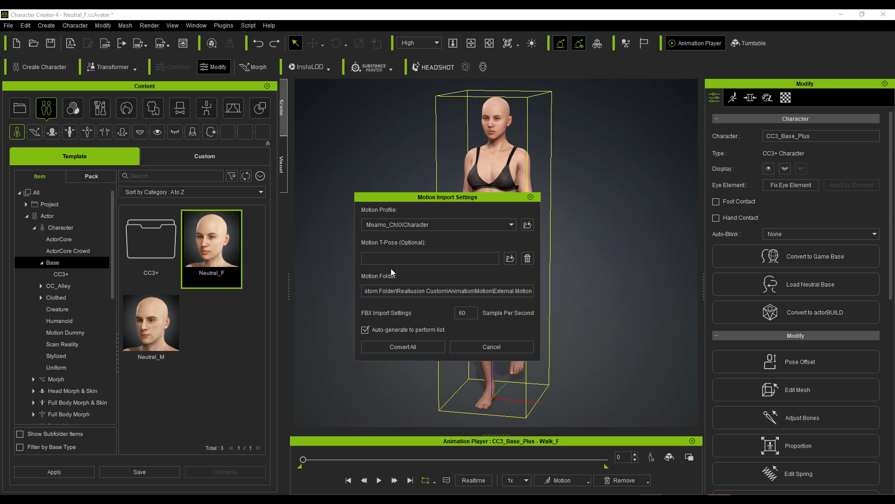
pyautogui.click(403, 347)
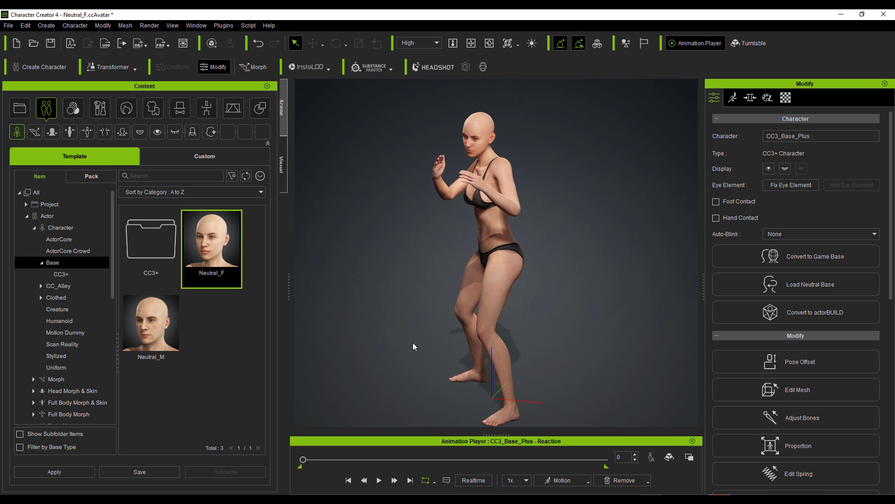
pyautogui.click(380, 479)
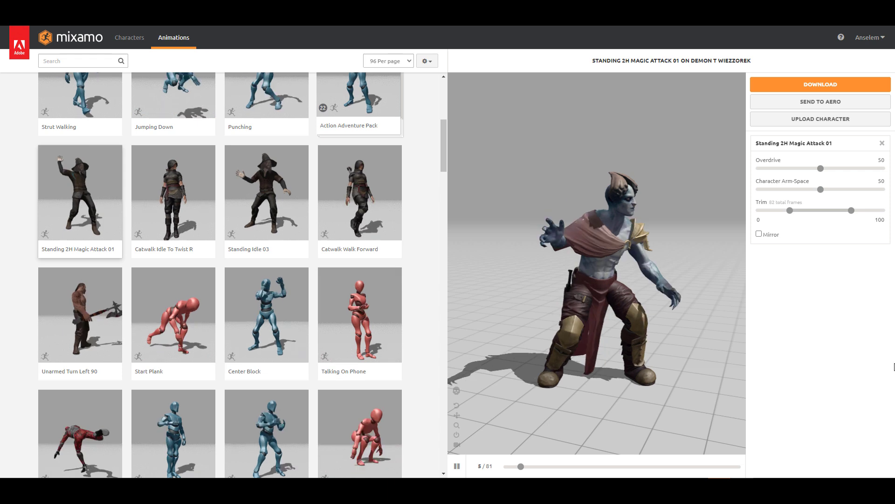
# - Switch to Mixamo and download the demon character with Standing 2H Magic Attack 01 as FBX Binary with skin
pyautogui.click(821, 86)
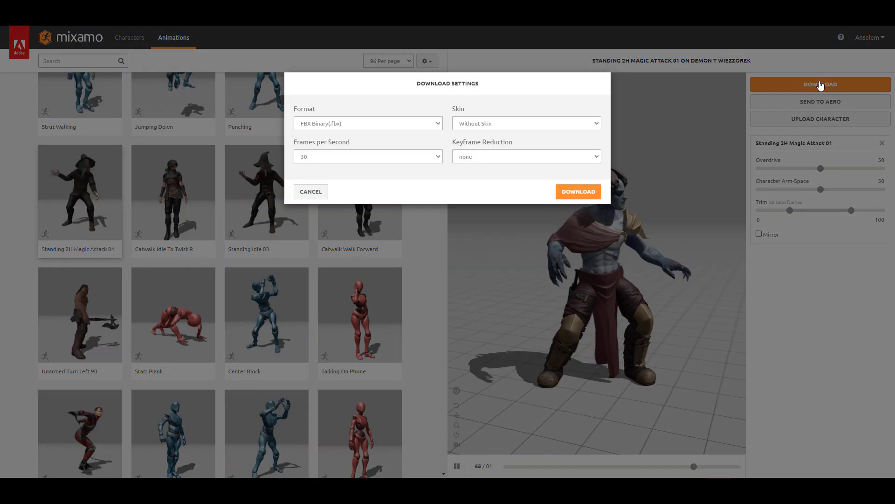
pyautogui.click(499, 124)
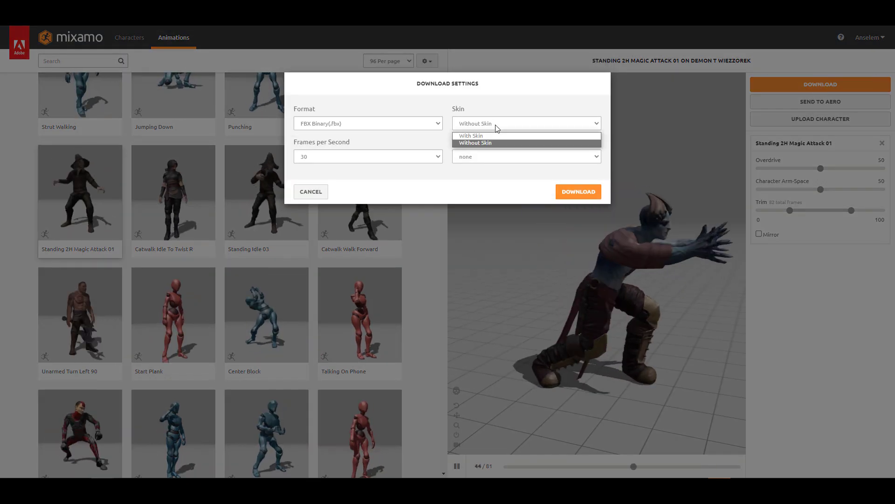
pyautogui.click(481, 134)
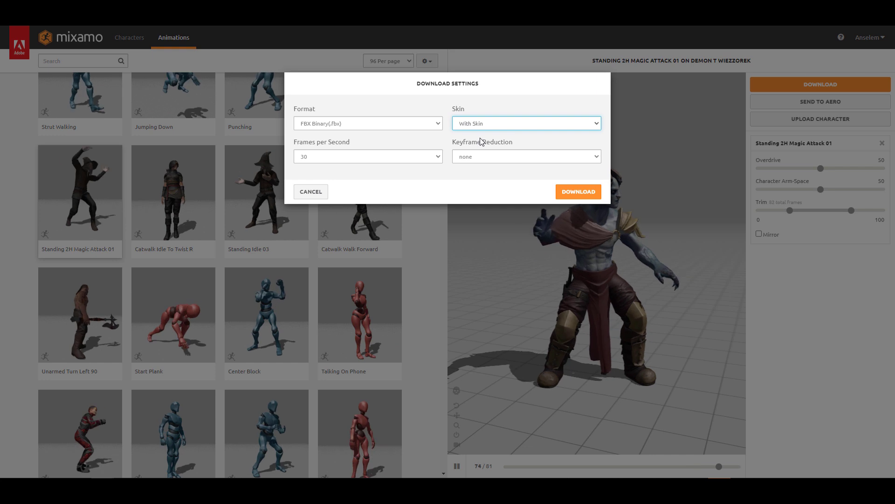
pyautogui.click(578, 192)
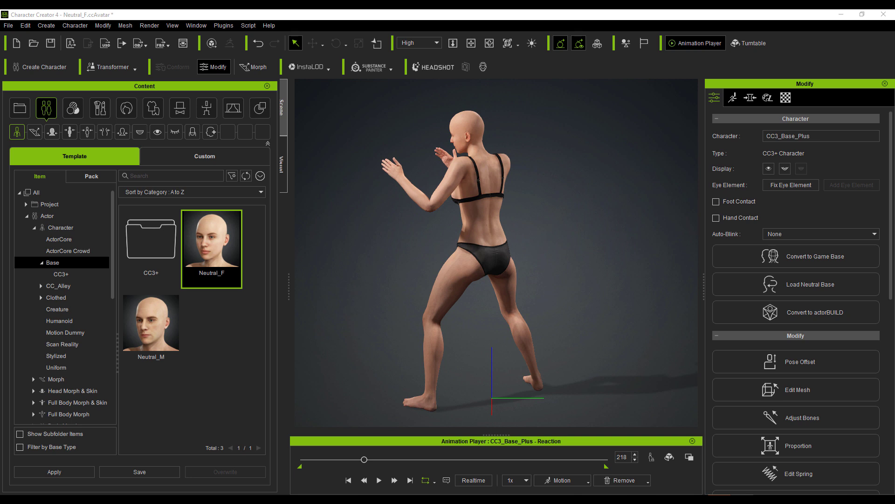
# - Switch to Character Creator 4, import the demon FBX as a Humanoid character with the Mixamo_ChXXCharacter profile, and preview its Walk_M motion
pyautogui.moveTo(467, 382); pyautogui.dragTo(627, 195)
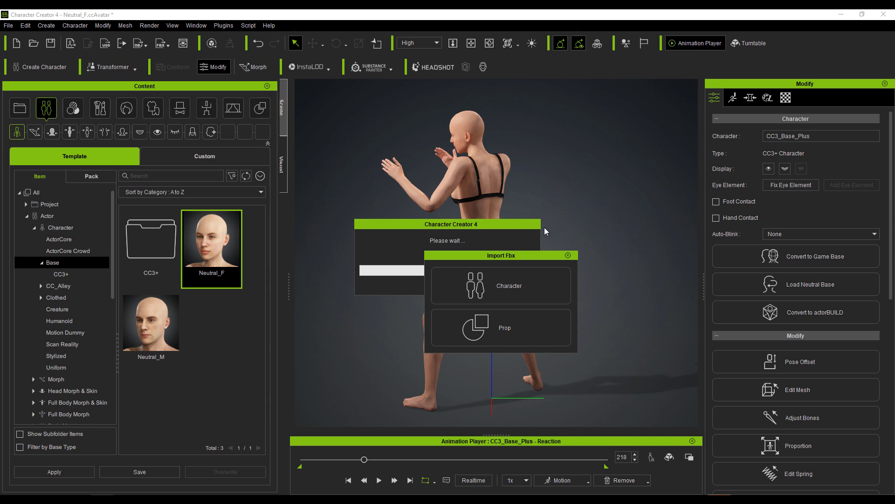
pyautogui.moveTo(528, 256); pyautogui.dragTo(483, 225)
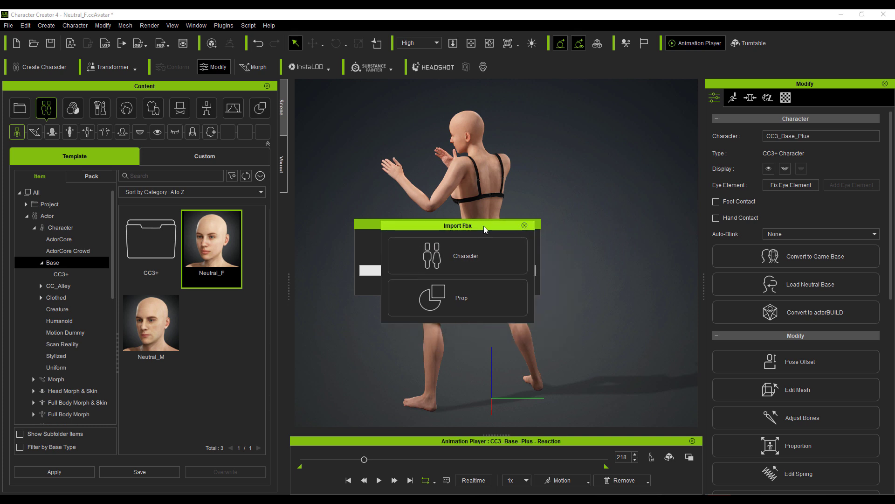
pyautogui.click(469, 255)
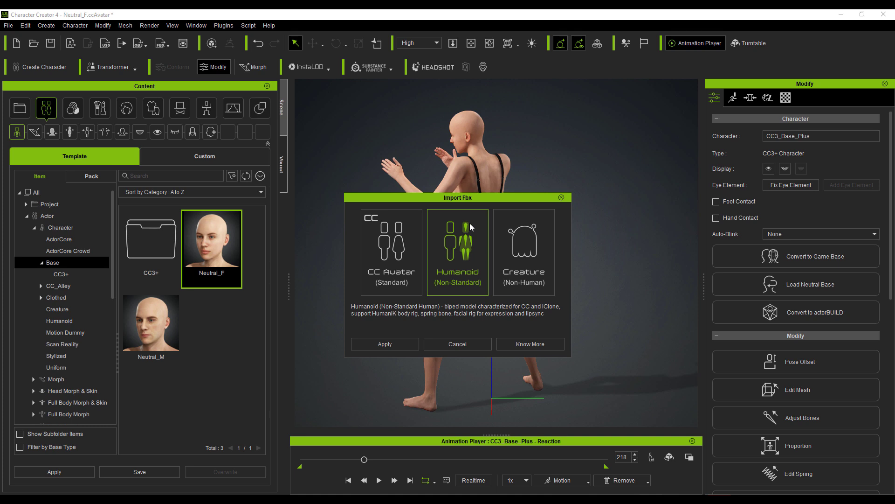
pyautogui.click(384, 344)
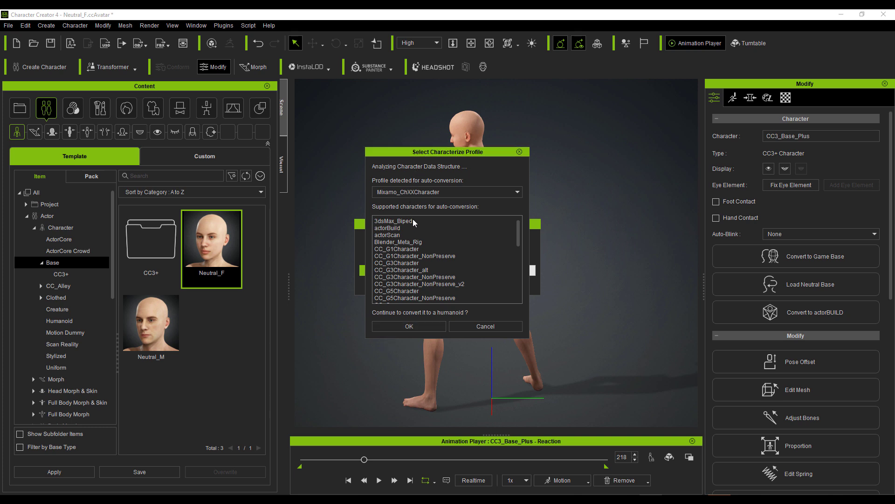
pyautogui.click(410, 326)
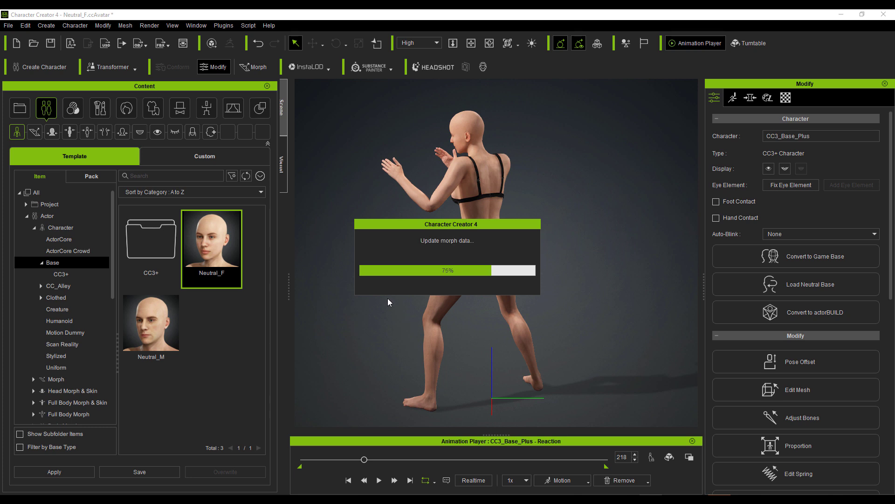
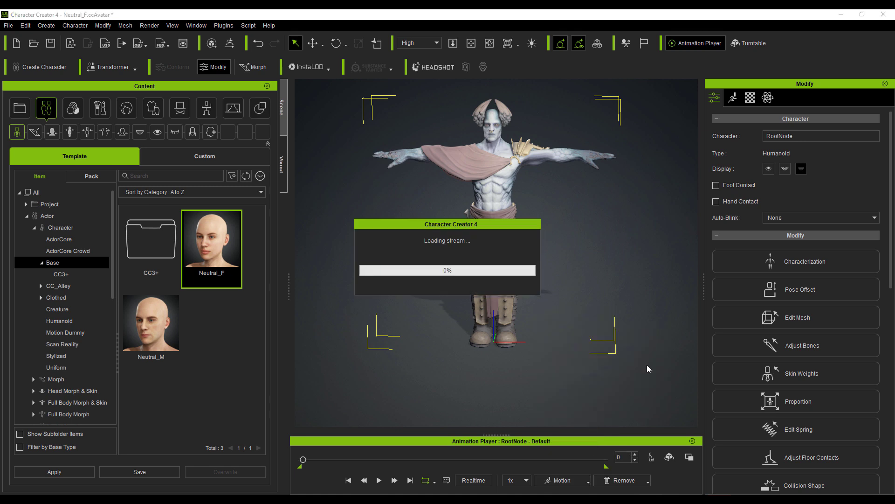
pyautogui.click(379, 480)
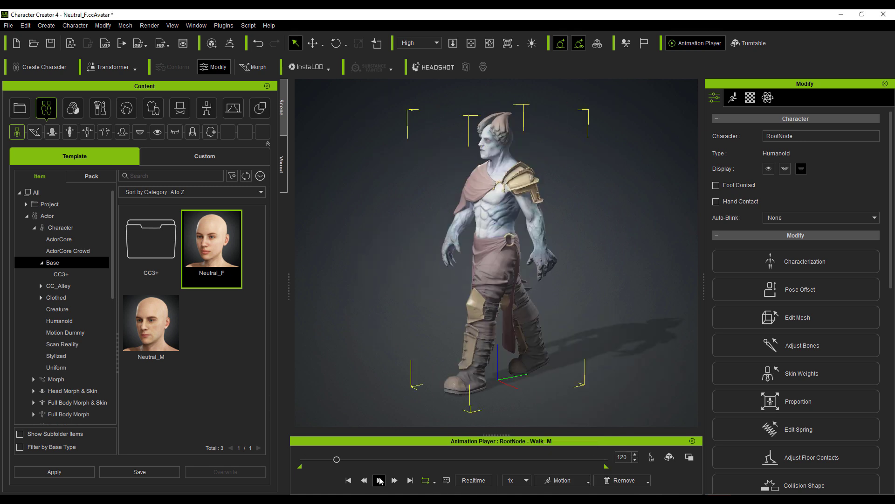
pyautogui.moveTo(333, 464); pyautogui.dragTo(291, 460)
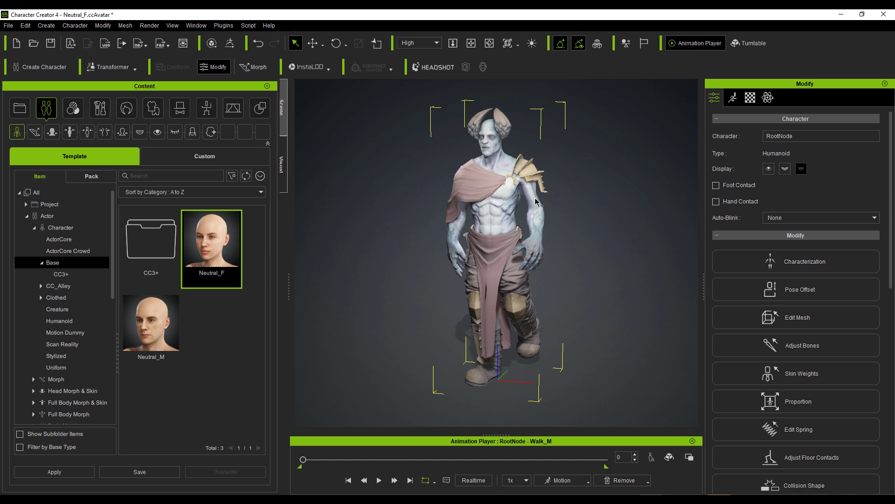
# - Import the Standing 2H Magic Attack 01 motion onto the demon with the Current Character motion profile and play it
pyautogui.moveTo(603, 83); pyautogui.dragTo(501, 208)
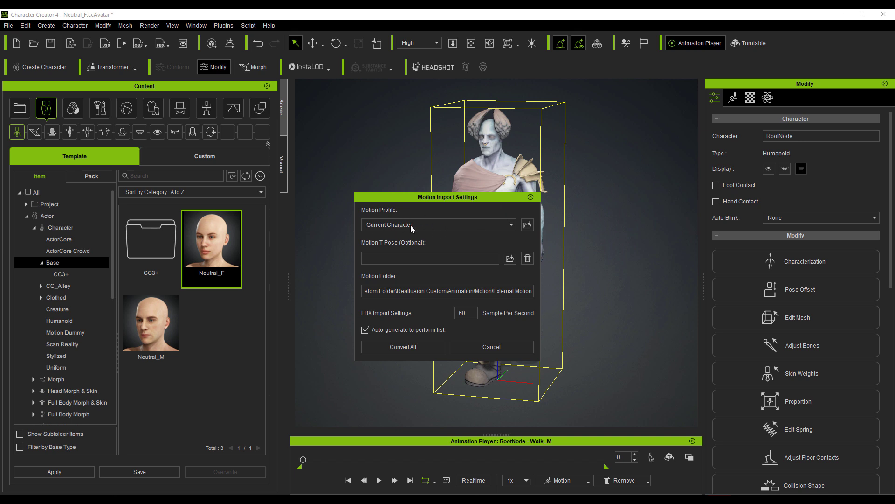
pyautogui.click(423, 349)
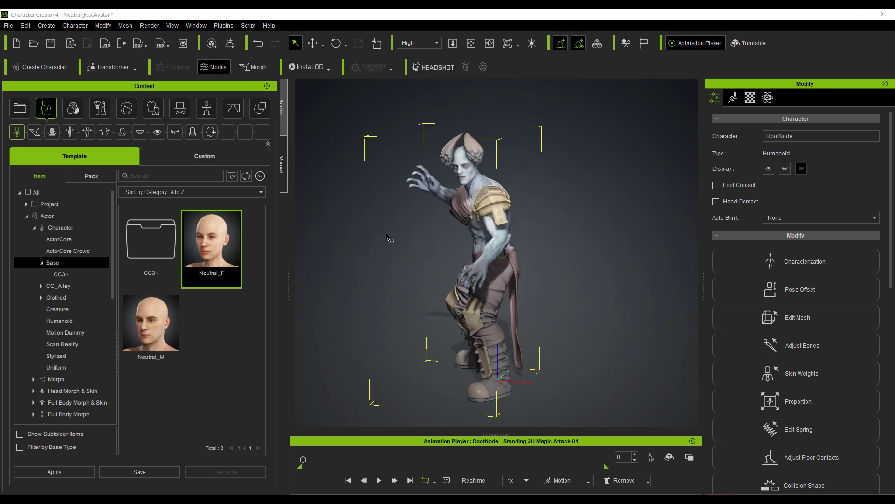
pyautogui.click(379, 481)
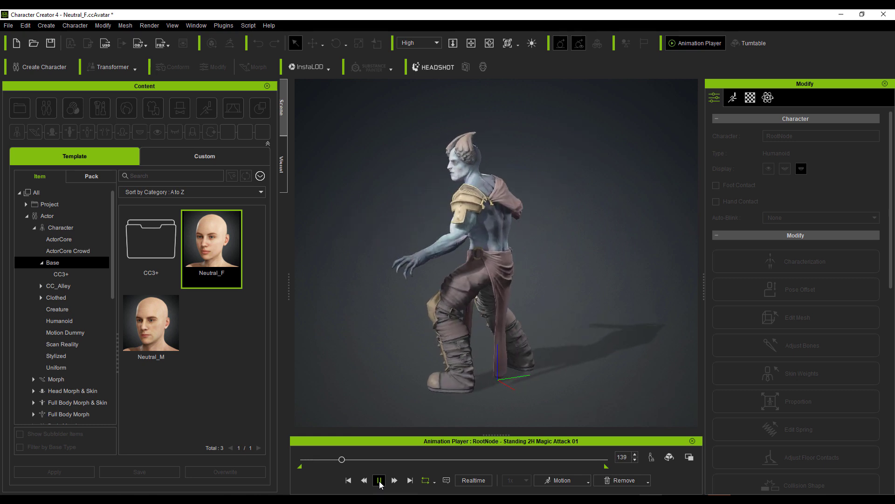
pyautogui.click(380, 480)
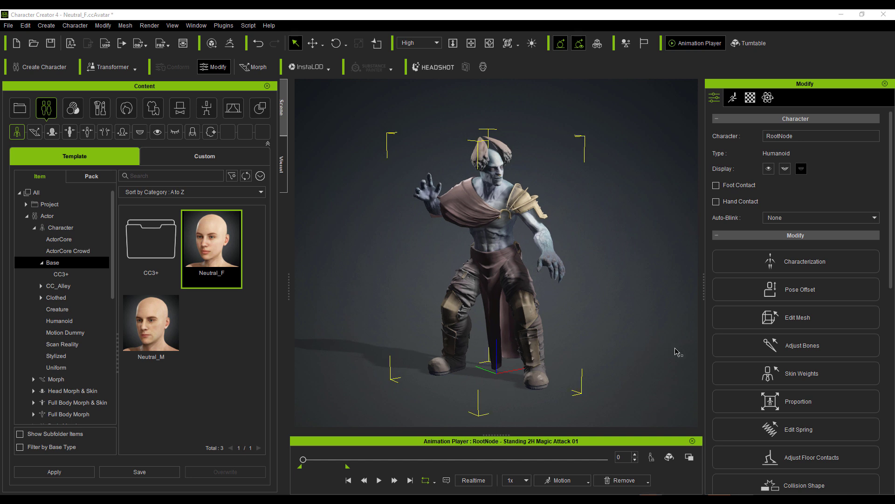
# - Examine the demon's Characterization bone mapping and the other character modification tools, from Pose Offset to Collision Shape
pyautogui.click(809, 263)
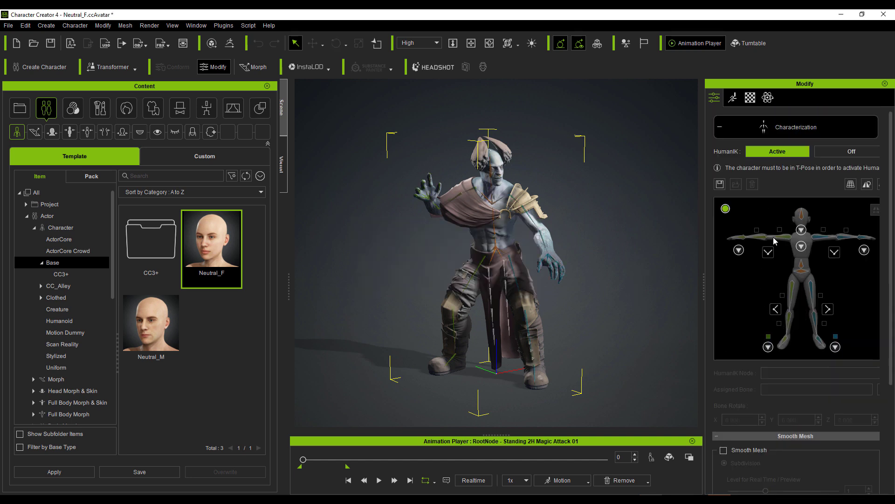
pyautogui.click(720, 127)
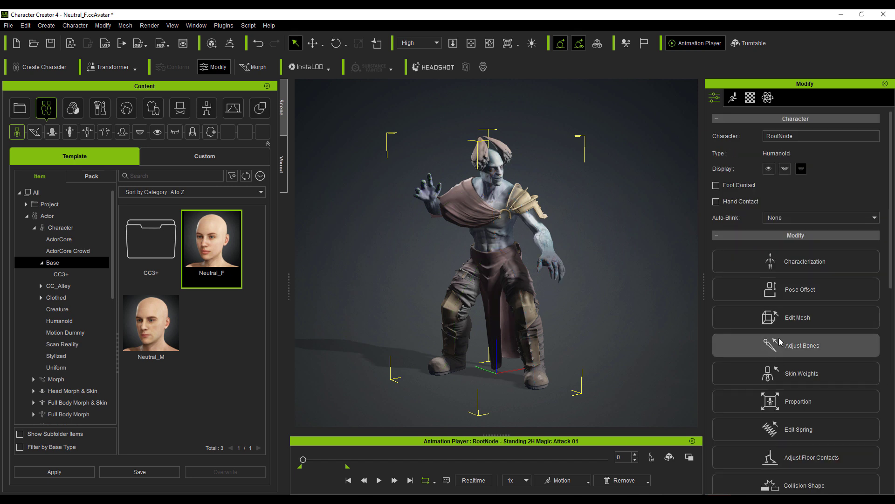
pyautogui.scroll(-3, 780, 342)
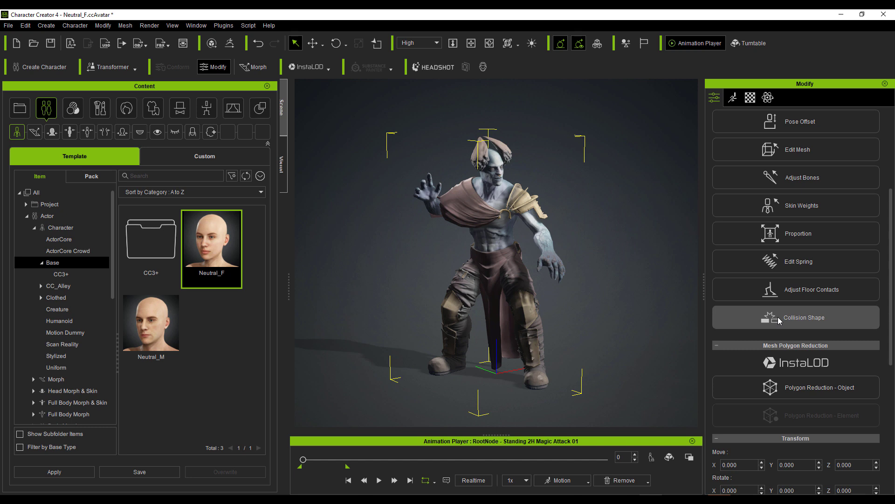
pyautogui.scroll(3, 778, 320)
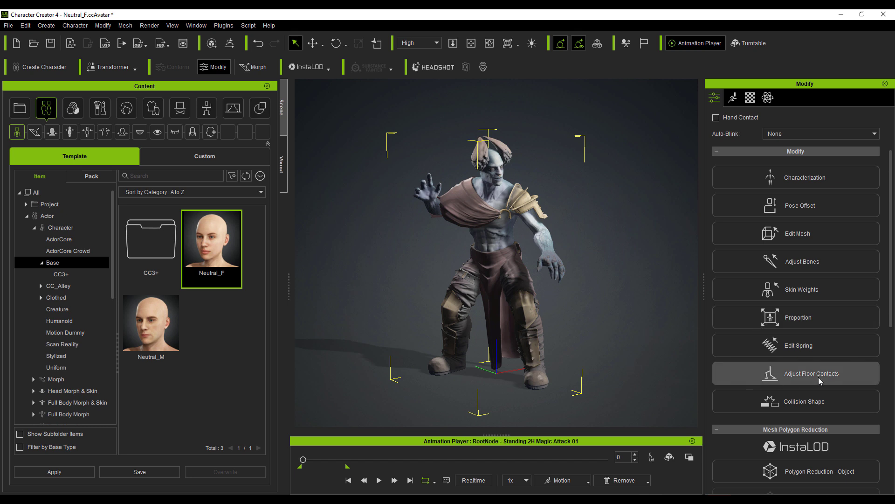
pyautogui.scroll(3, 830, 375)
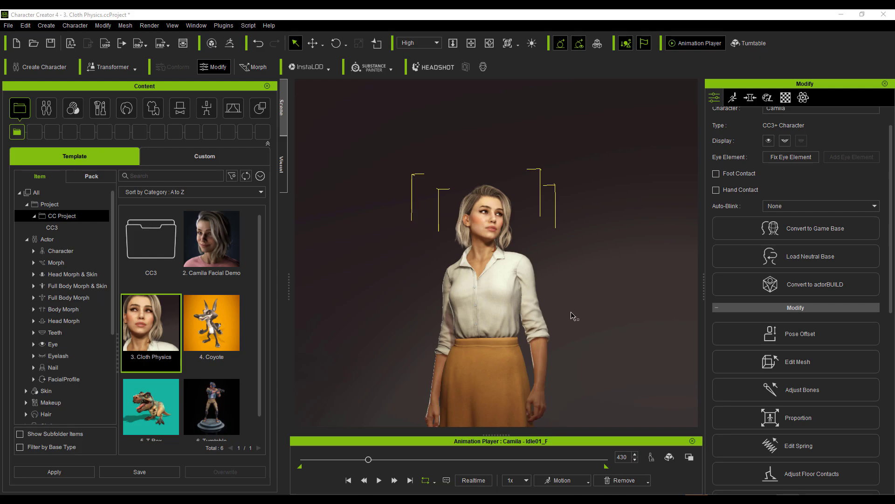
# - Play and scrub the Idle01_F motion in the Cloth Physics project to review how the skirt moves
pyautogui.moveTo(567, 388); pyautogui.dragTo(646, 337, button='right')
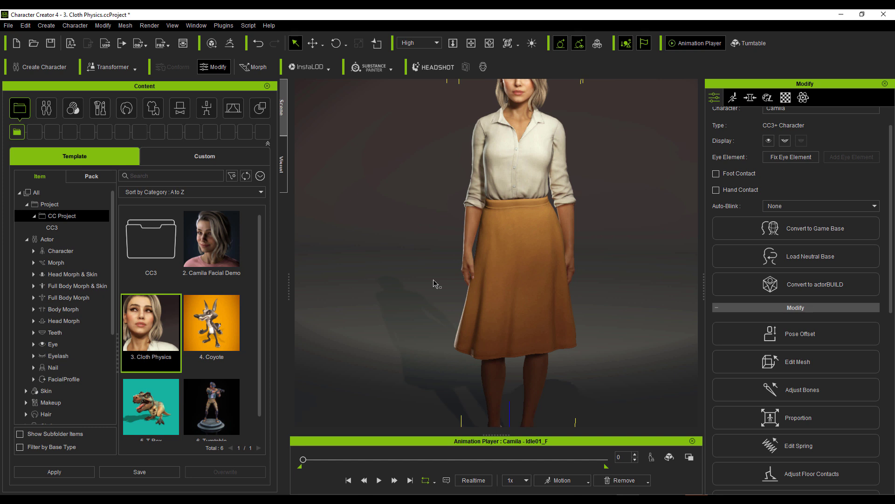
pyautogui.scroll(-3, 533, 287)
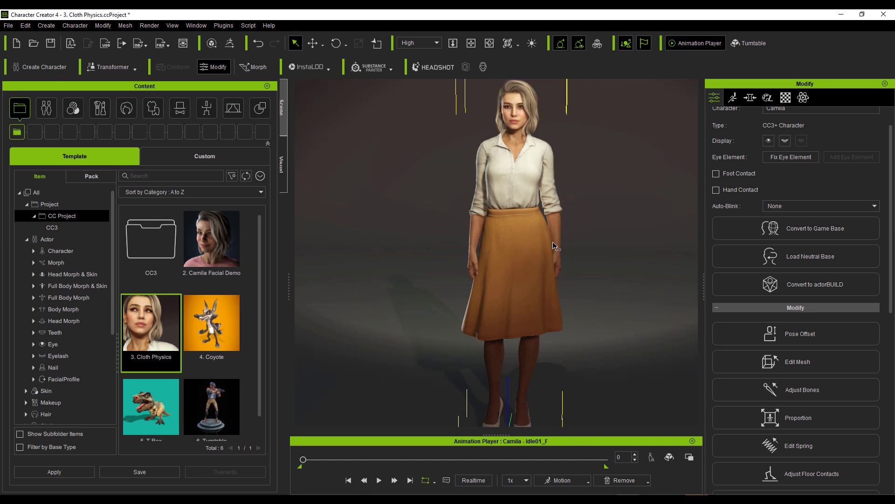
pyautogui.click(379, 480)
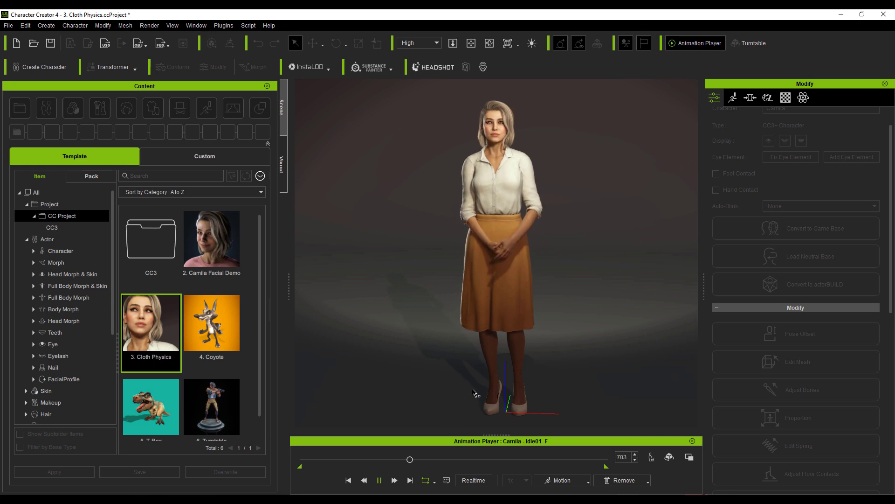
pyautogui.click(380, 485)
pyautogui.moveTo(355, 459); pyautogui.dragTo(428, 462)
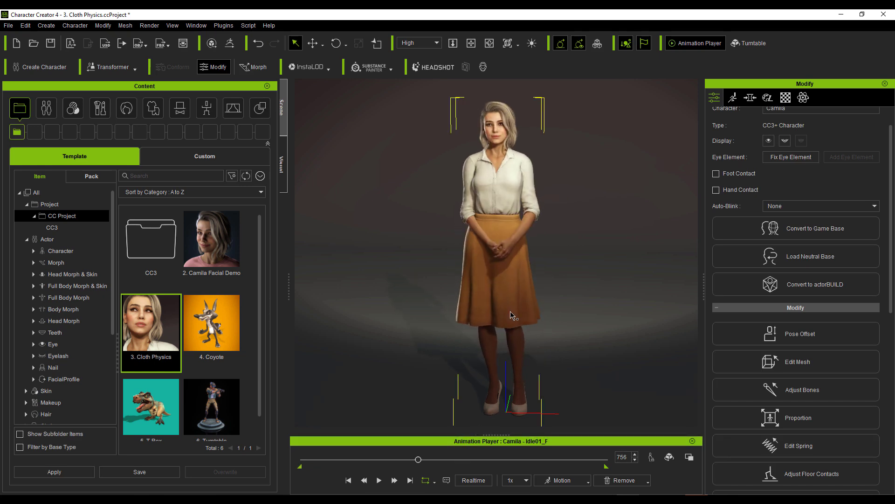
# - Inspect the PhysX cloth settings of the knee-length skirt and open its weight map for editing
pyautogui.click(804, 99)
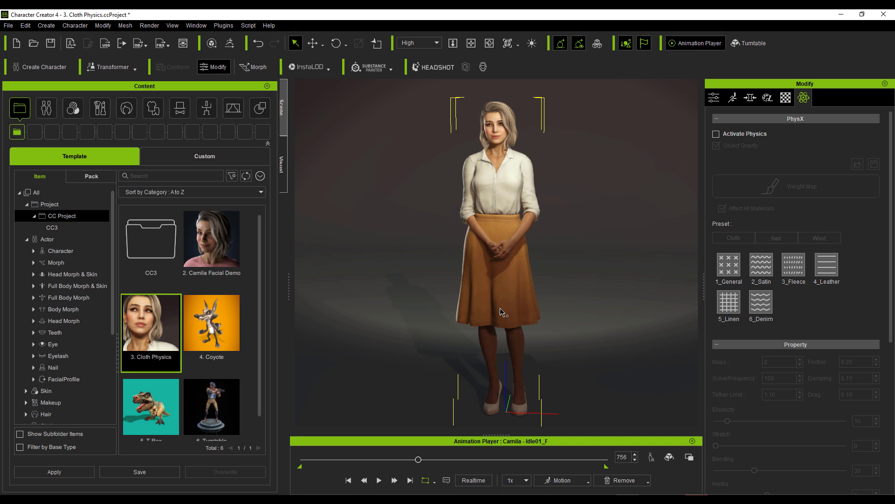
pyautogui.click(514, 269)
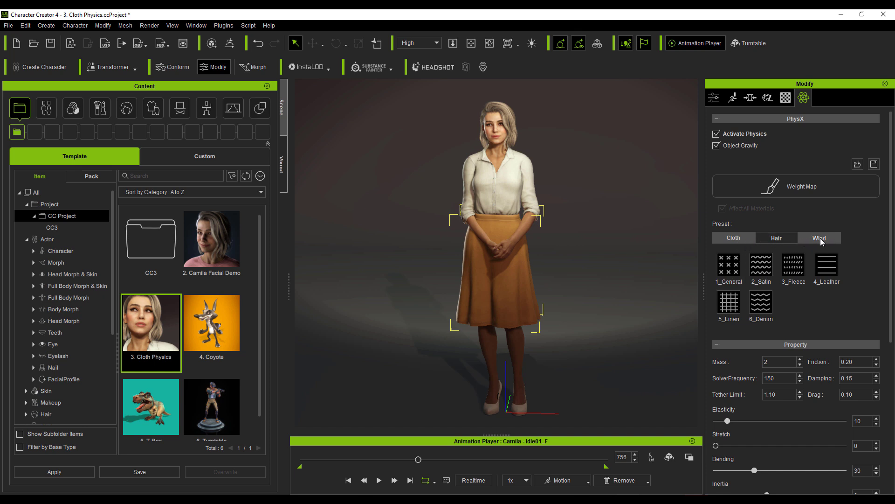
pyautogui.click(777, 192)
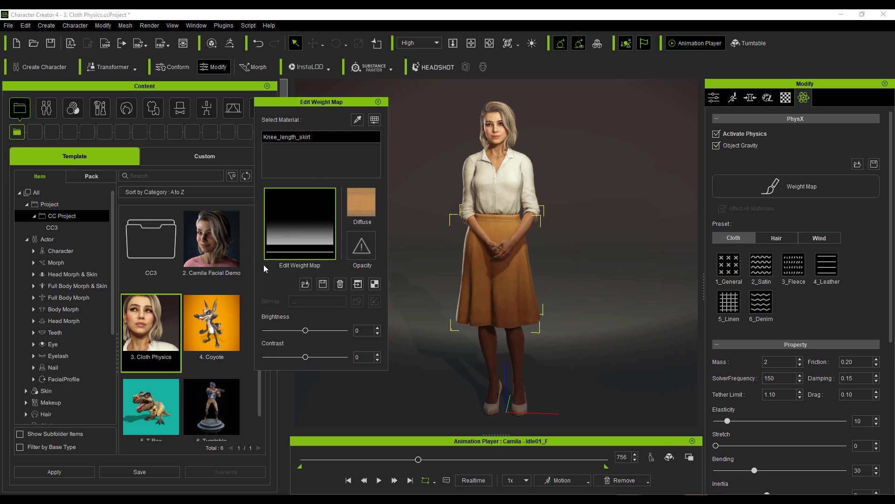
# - Close the weight map editor, bring up the Wind physics presets, and play the Idle01_F motion from its first frame
pyautogui.click(378, 101)
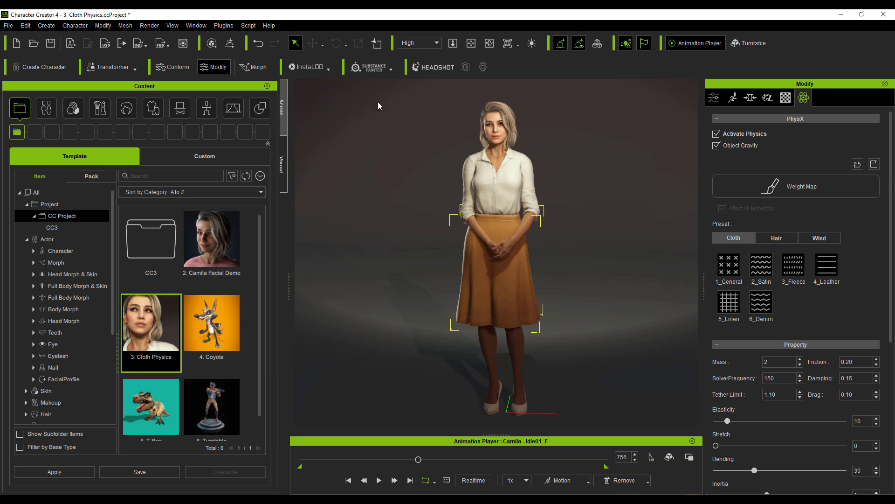
pyautogui.click(810, 238)
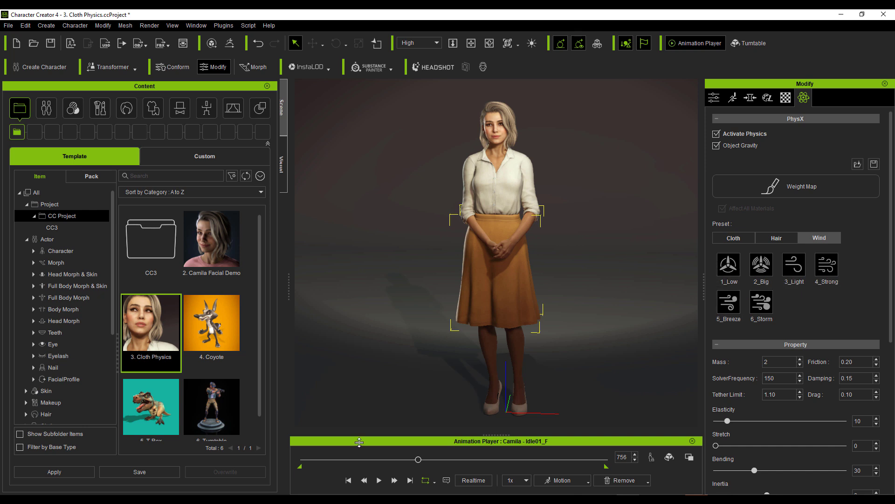
pyautogui.click(348, 481)
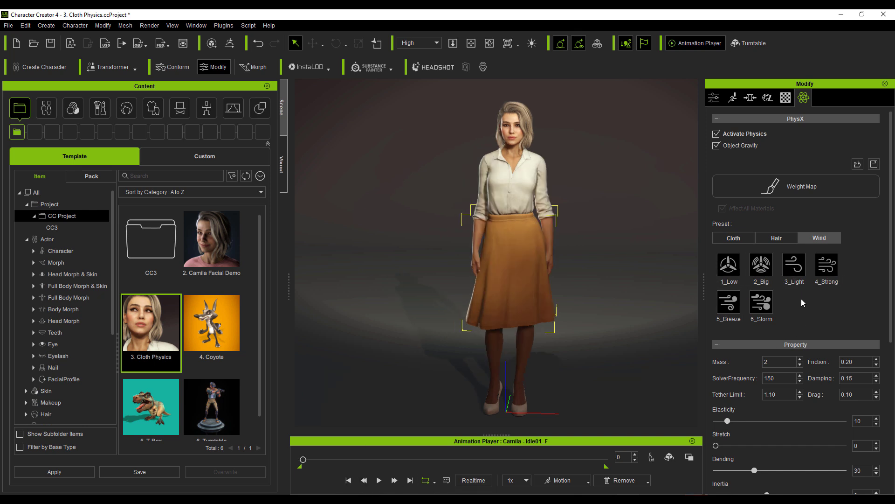
pyautogui.click(379, 481)
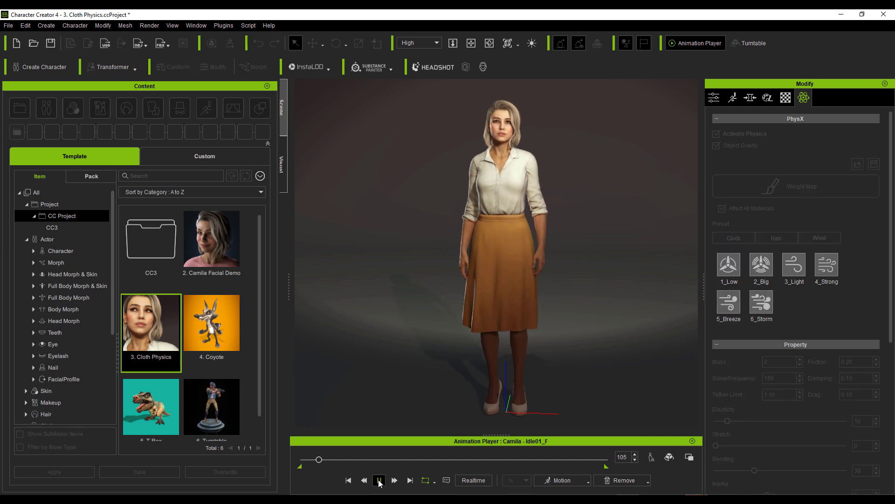
pyautogui.click(379, 481)
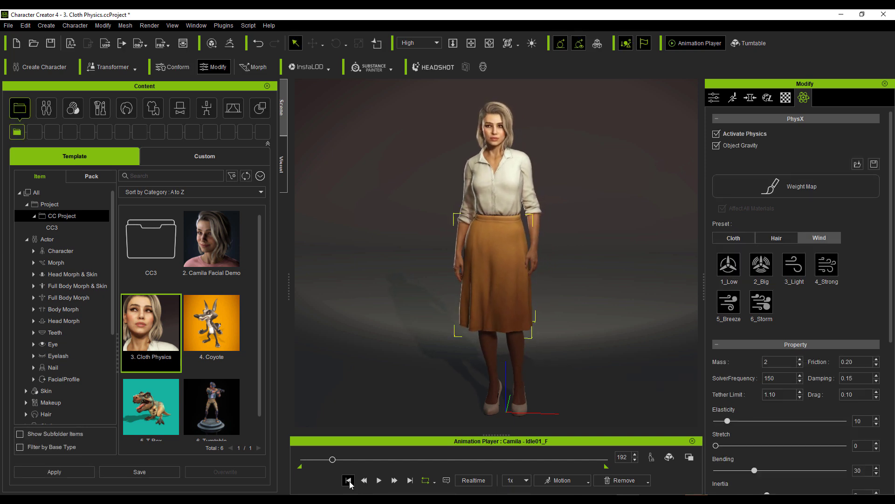
# - Apply the 6_Storm wind preset to the knee-length skirt and play the motion from the start to review the cloth simulation
pyautogui.click(348, 481)
pyautogui.click(764, 305)
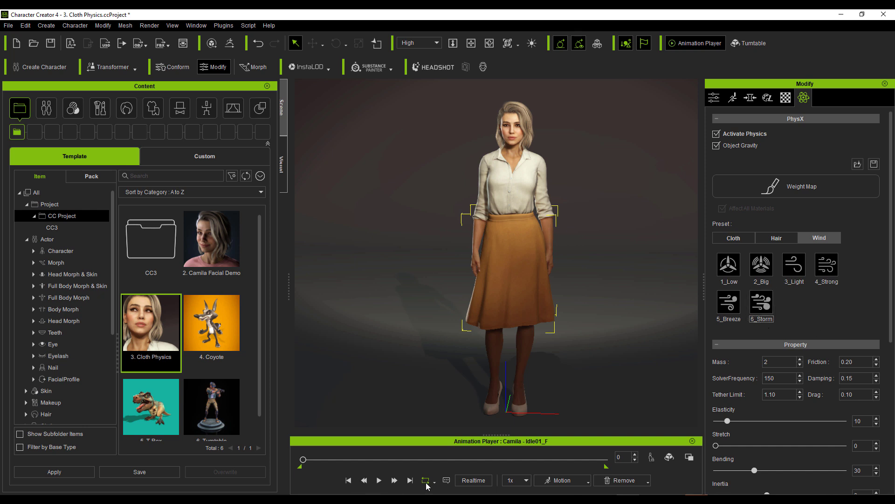
pyautogui.click(380, 481)
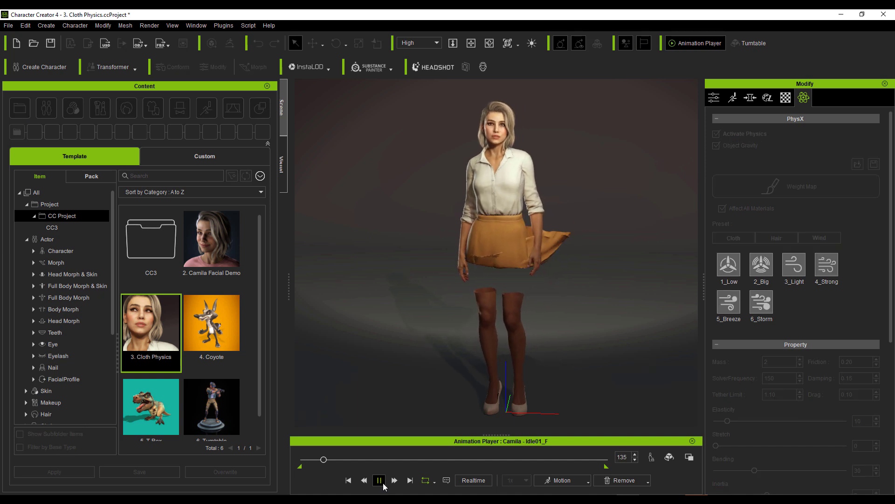
pyautogui.click(383, 484)
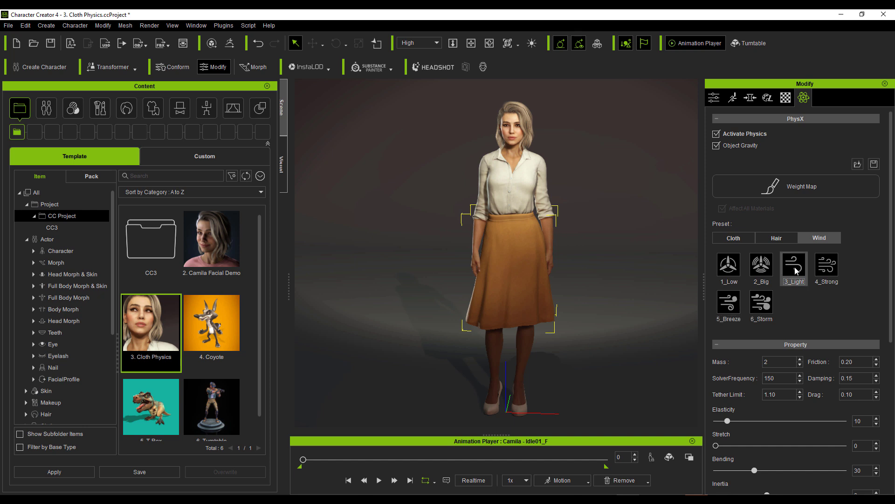
pyautogui.click(378, 480)
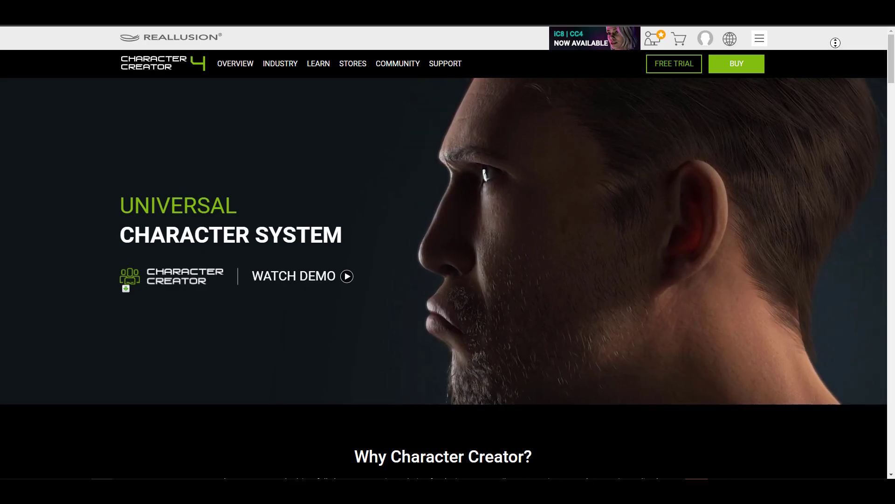
# - Read through Reallusion's Character Creator 4 web page, from the overview and actor types to design tools, asset management, character import and supported workflows
pyautogui.scroll(-3, 444, 252)
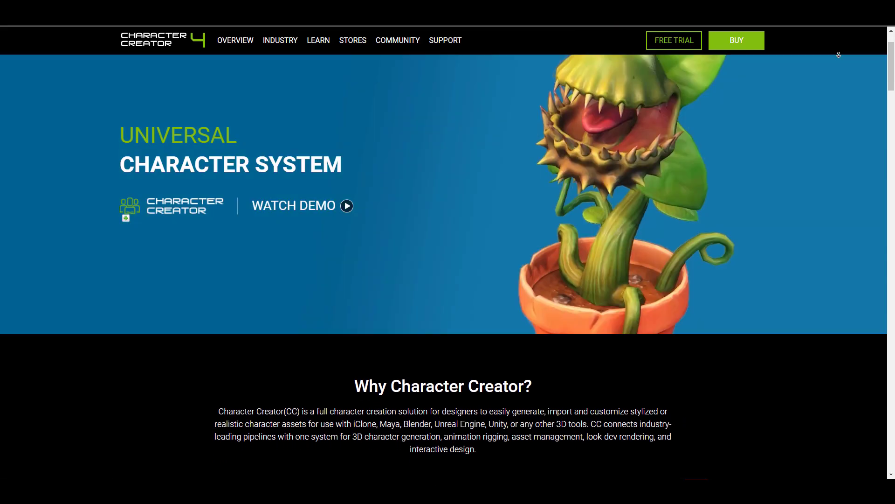
pyautogui.scroll(-3, 839, 54)
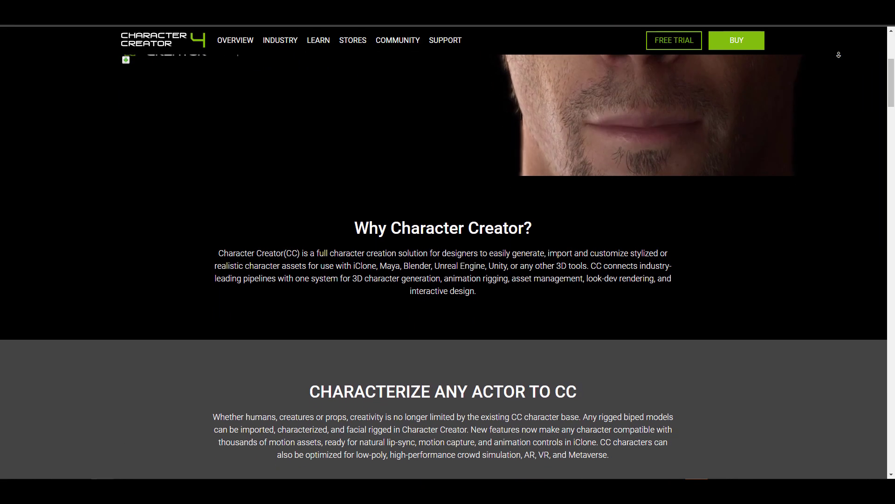
pyautogui.scroll(-3, 838, 54)
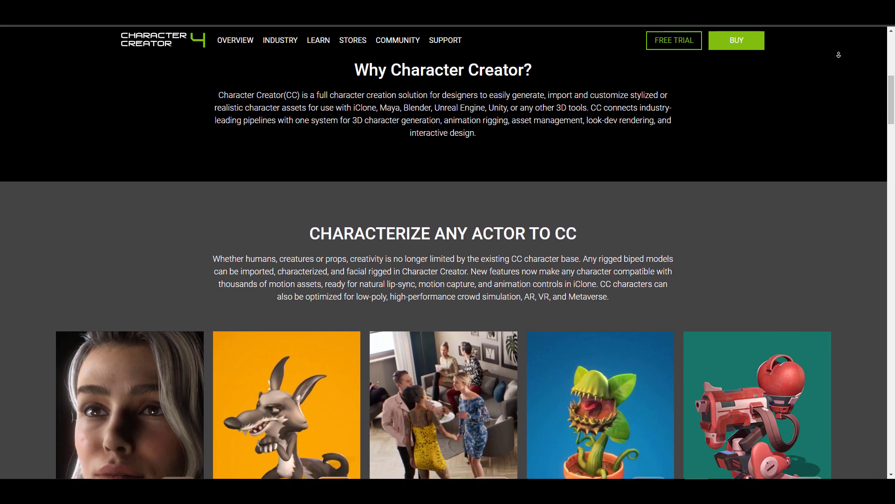
pyautogui.scroll(-3, 839, 54)
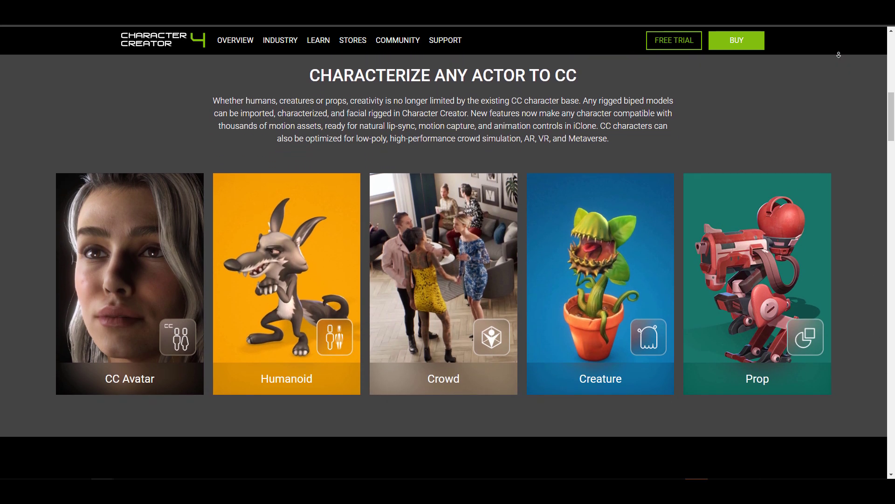
pyautogui.scroll(-3, 839, 55)
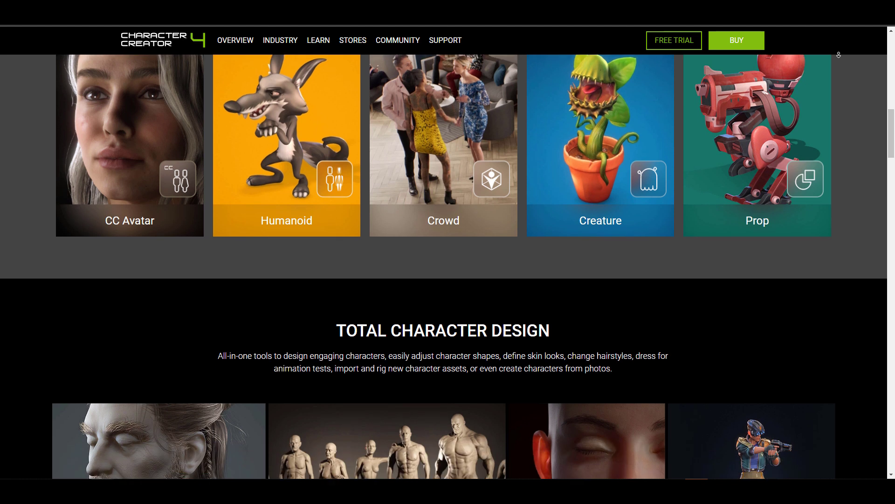
pyautogui.scroll(-3, 838, 55)
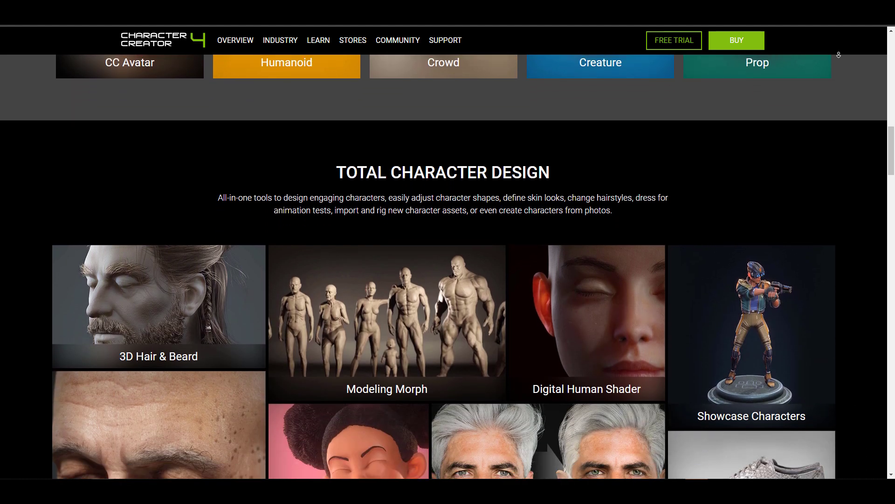
pyautogui.scroll(-3, 839, 55)
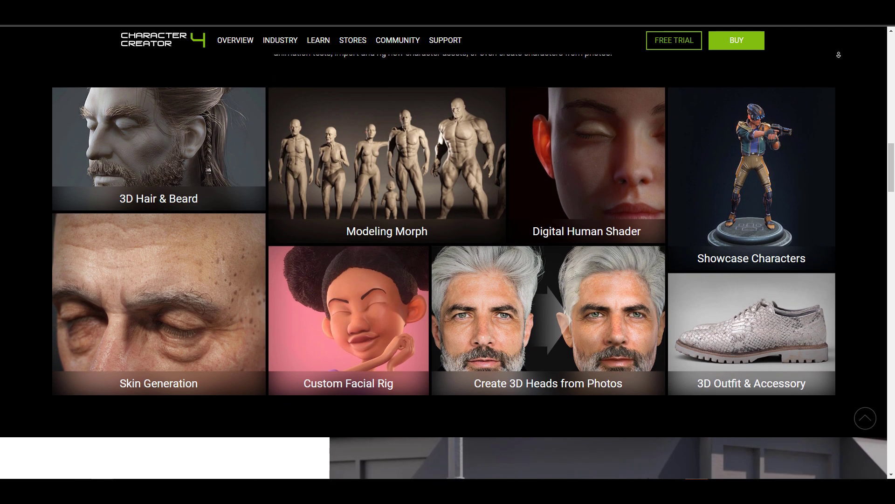
pyautogui.scroll(-3, 839, 54)
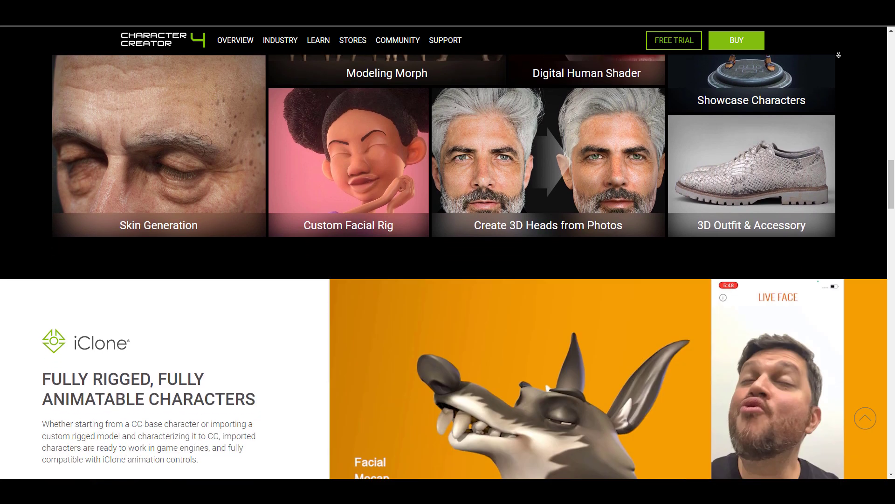
pyautogui.scroll(-3, 838, 55)
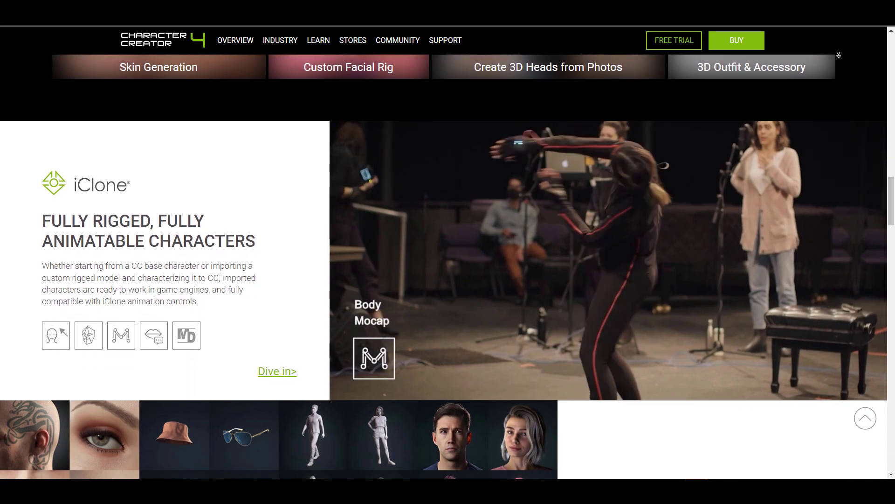
pyautogui.scroll(-3, 839, 55)
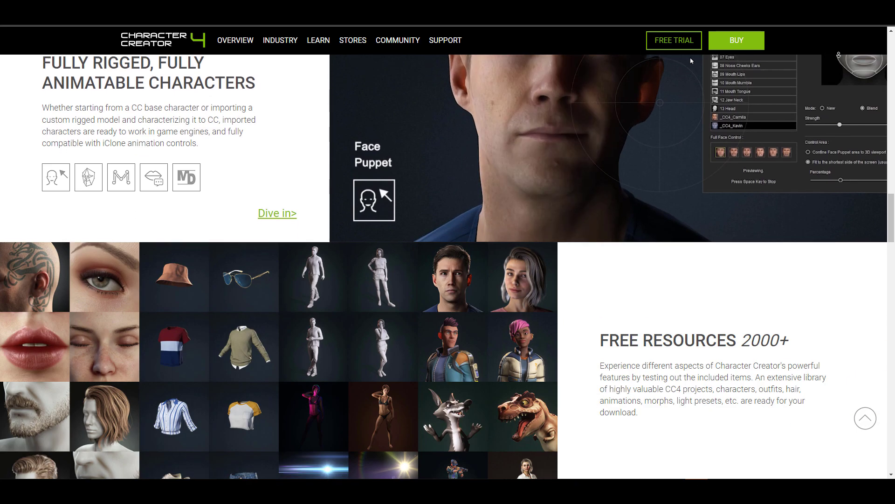
pyautogui.scroll(-3, 839, 55)
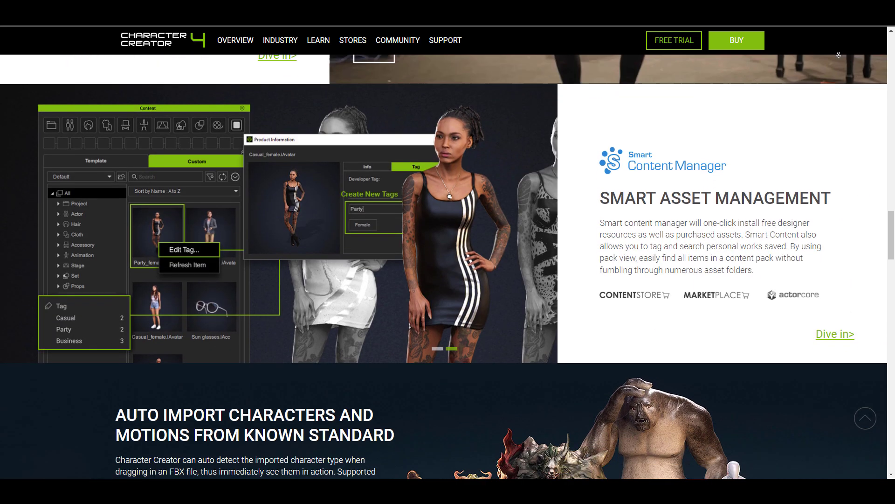
pyautogui.scroll(-3, 839, 55)
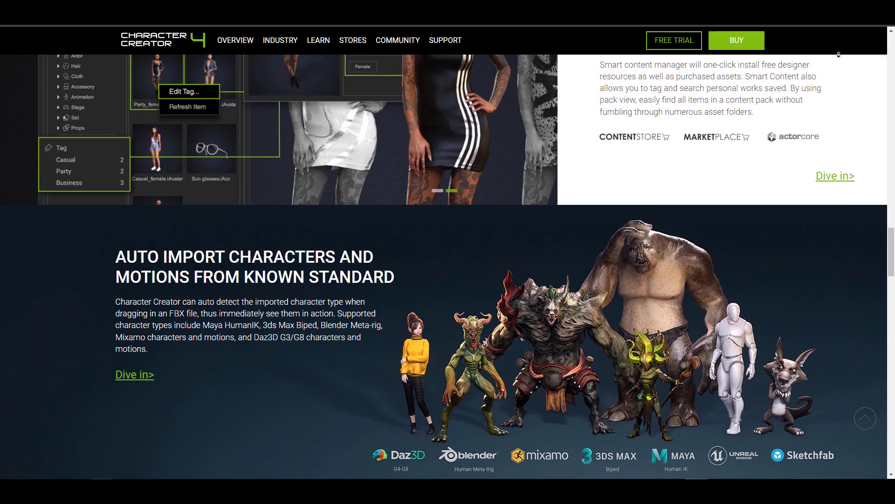
pyautogui.scroll(-3, 839, 55)
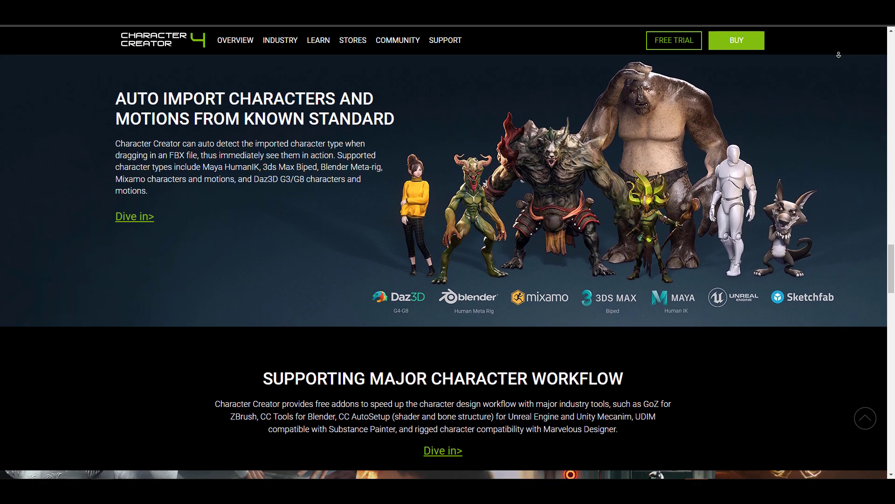
pyautogui.scroll(-3, 839, 55)
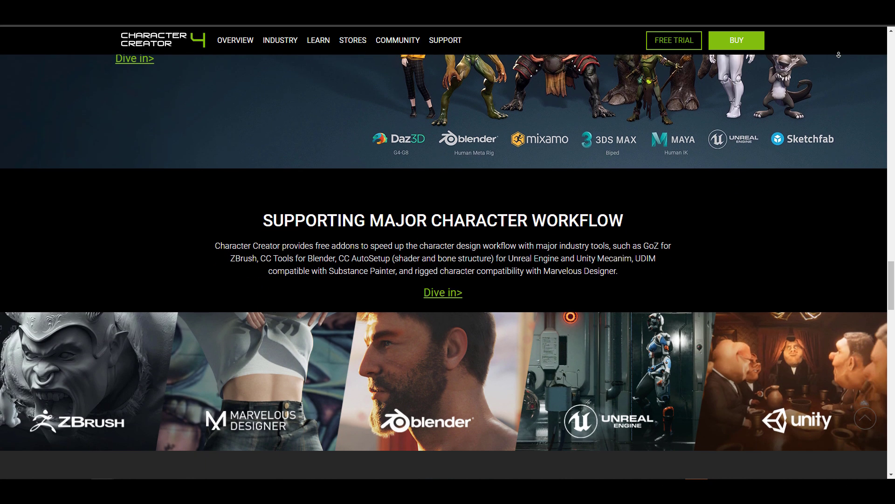
pyautogui.scroll(-1, 839, 54)
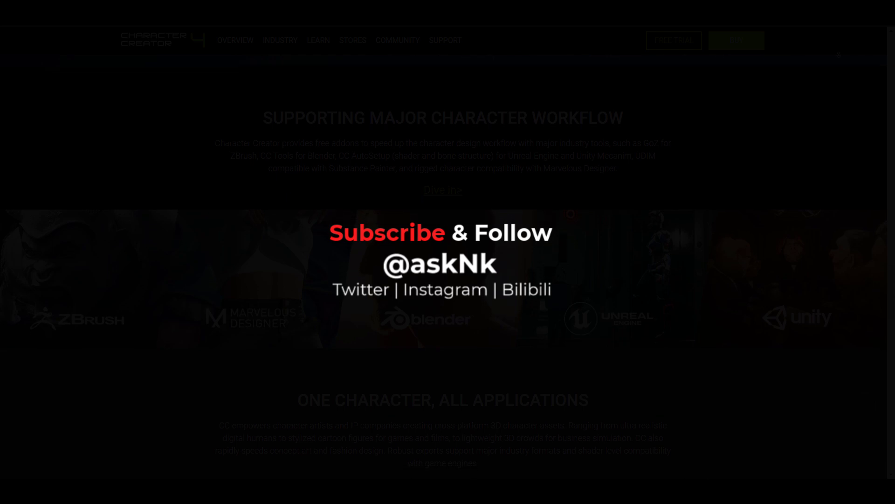